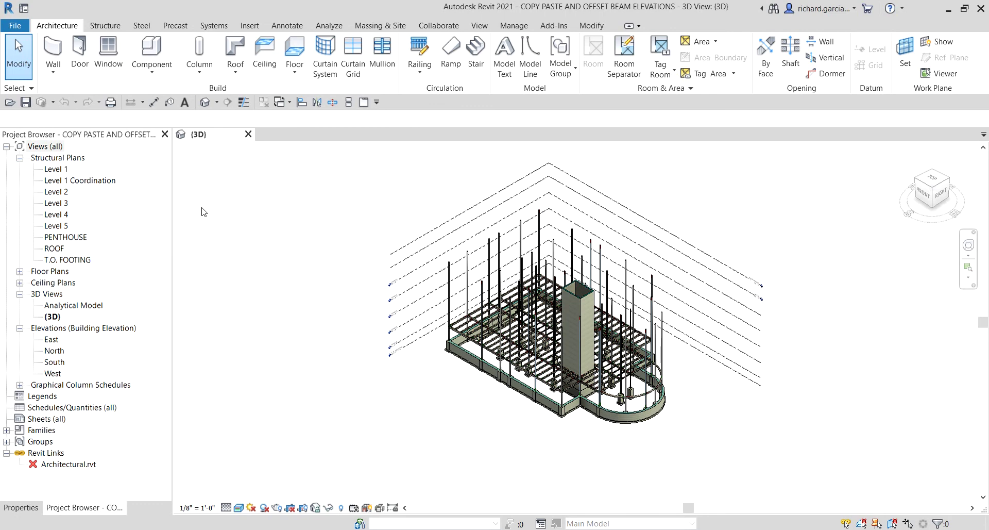
Step: Open the Level 2 structural plan and zoom in on its beam framing
{"action": "double_click", "coordinate": [65, 193]}
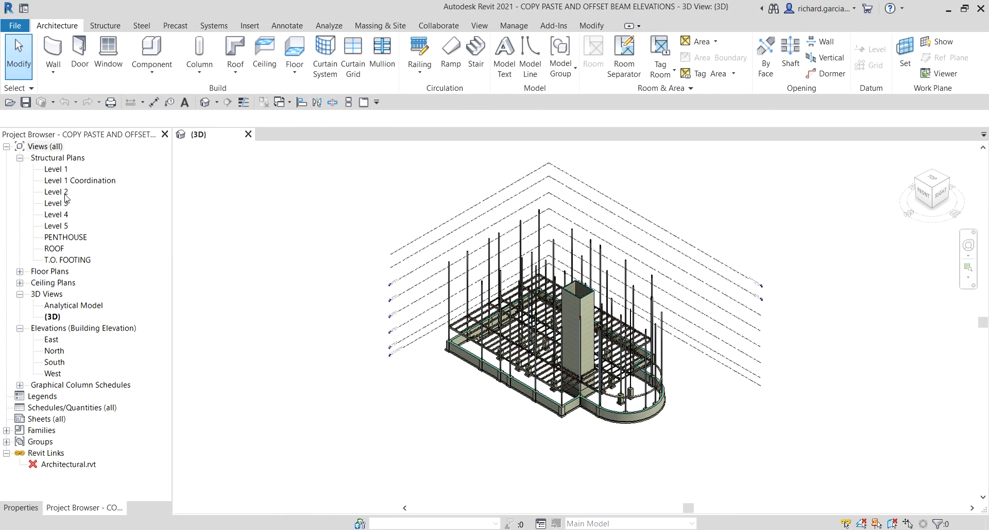
{"action": "double_click", "coordinate": [66, 197]}
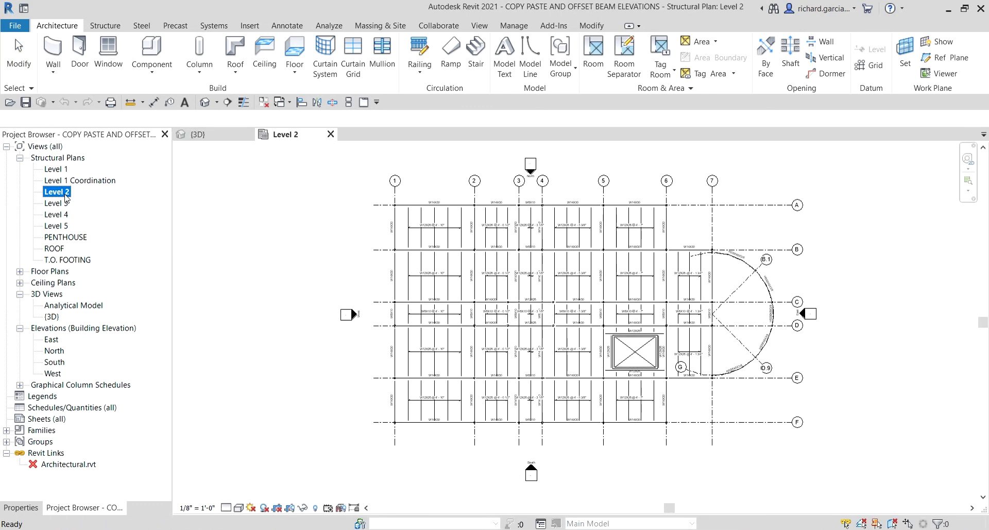
{"action": "scroll", "coordinate": [641, 347], "scroll_direction": "up", "scroll_amount": 2}
{"action": "scroll", "coordinate": [641, 348], "scroll_direction": "down", "scroll_amount": 1}
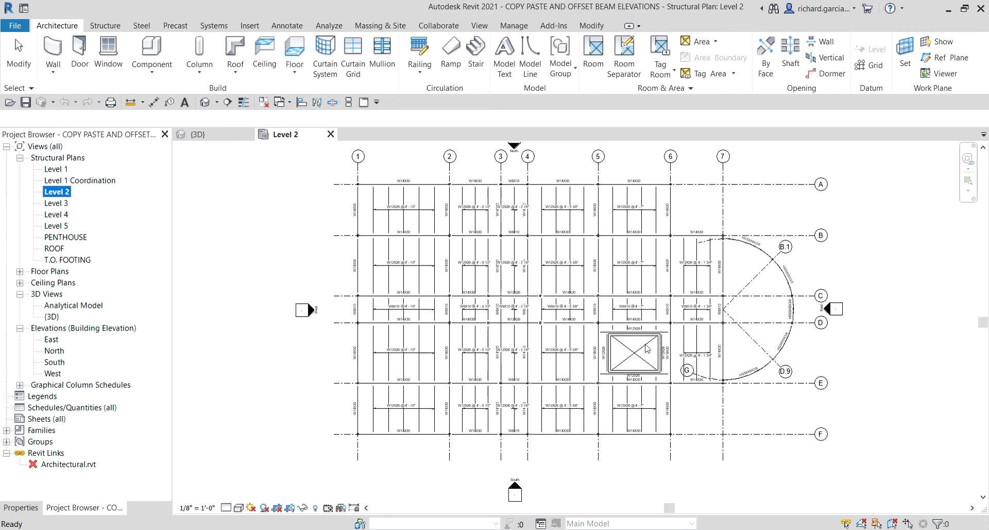
{"action": "scroll", "coordinate": [586, 372], "scroll_direction": "down", "scroll_amount": 1}
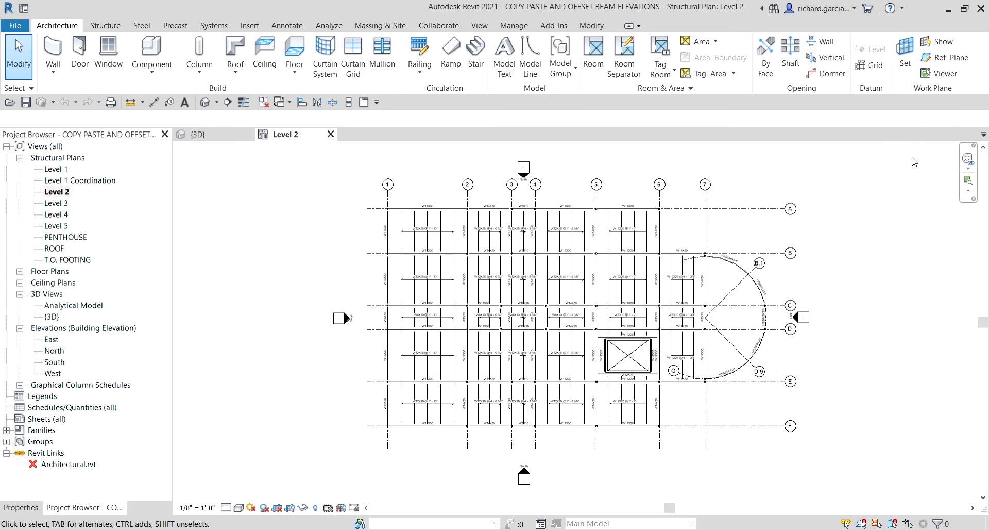
Step: Select the beams between grids 1 and 2 on Level 2
{"action": "mouse_move", "coordinate": [912, 157]}
{"action": "left_mouse_down"}
{"action": "mouse_move", "coordinate": [654, 335]}
{"action": "mouse_move", "coordinate": [317, 463]}
{"action": "left_mouse_up"}
{"action": "key", "text": "Escape"}
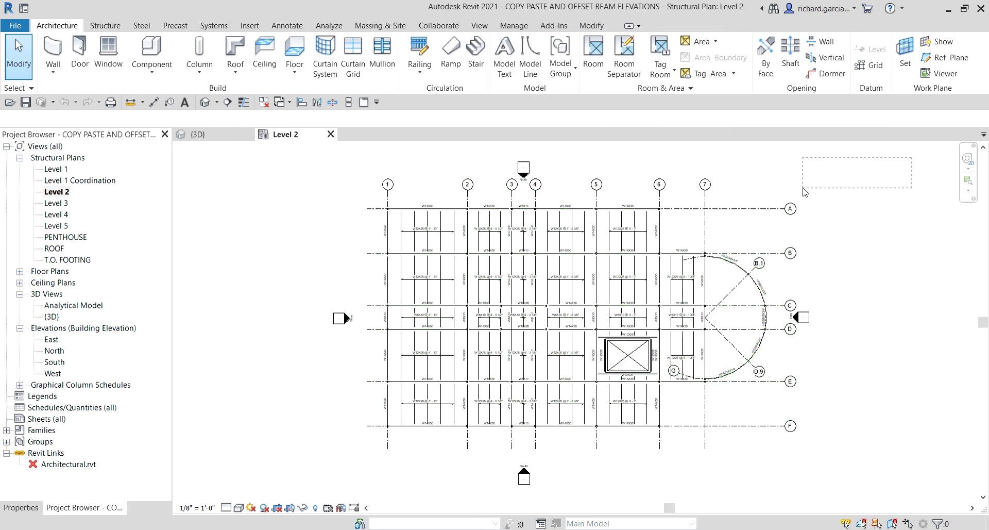
{"action": "left_click_drag", "start_coordinate": [231, 154], "coordinate": [304, 186]}
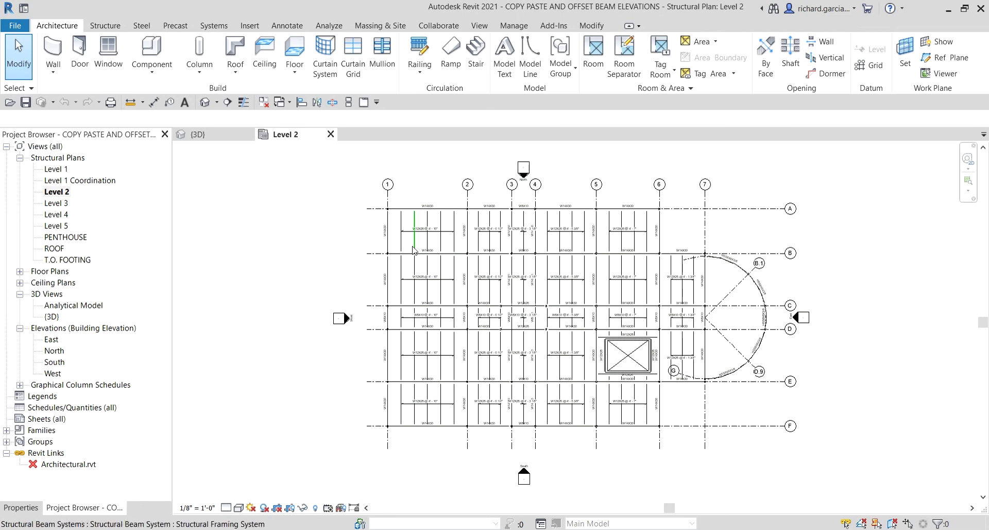
{"action": "scroll", "coordinate": [375, 214], "scroll_direction": "up", "scroll_amount": 5}
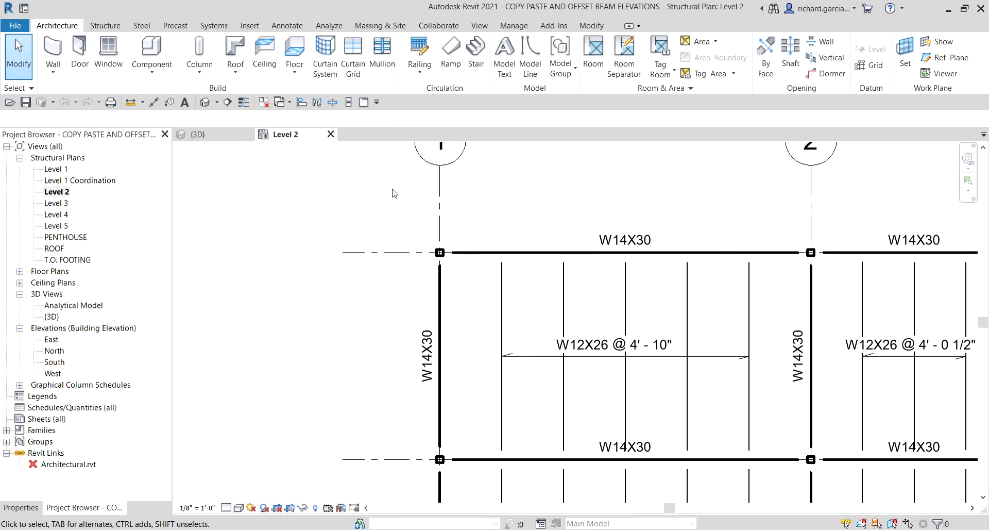
{"action": "left_click_drag", "start_coordinate": [392, 189], "coordinate": [842, 290]}
{"action": "key", "text": "Escape"}
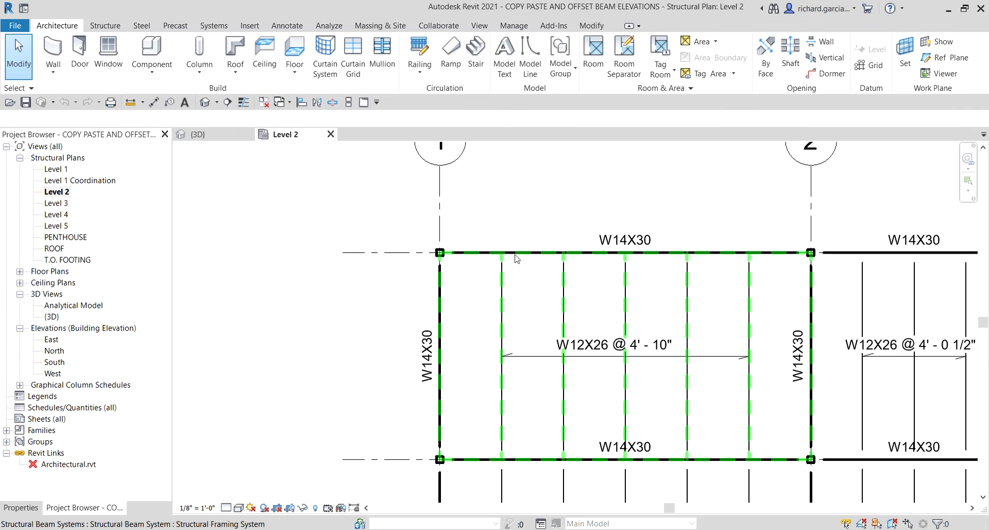
{"action": "left_click_drag", "start_coordinate": [385, 181], "coordinate": [422, 209]}
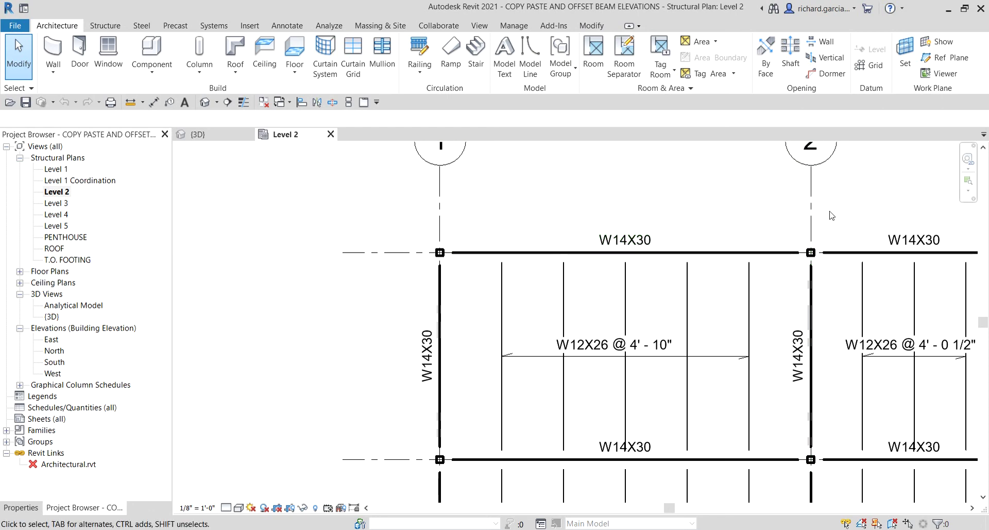
{"action": "left_click_drag", "start_coordinate": [841, 187], "coordinate": [864, 214]}
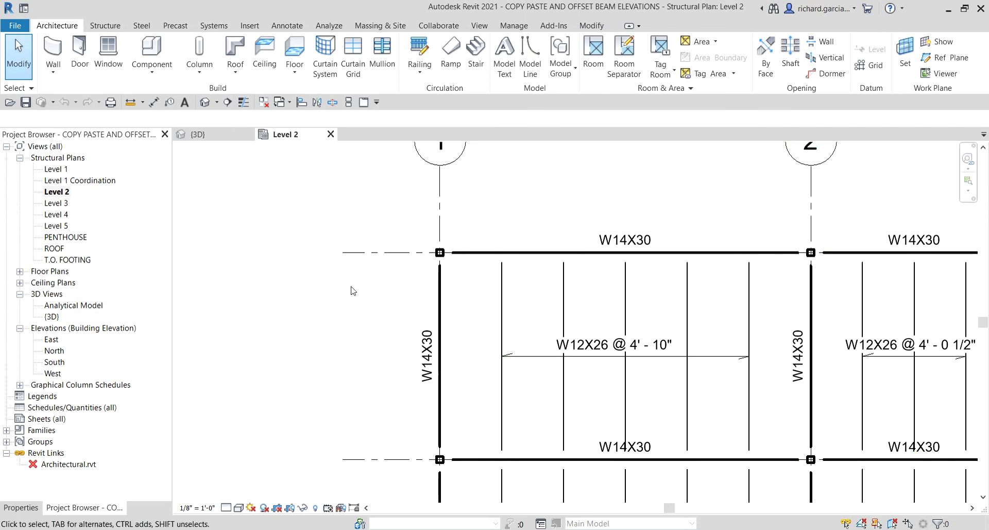
{"action": "scroll", "coordinate": [415, 256], "scroll_direction": "up", "scroll_amount": 6}
{"action": "scroll", "coordinate": [499, 247], "scroll_direction": "up", "scroll_amount": 3}
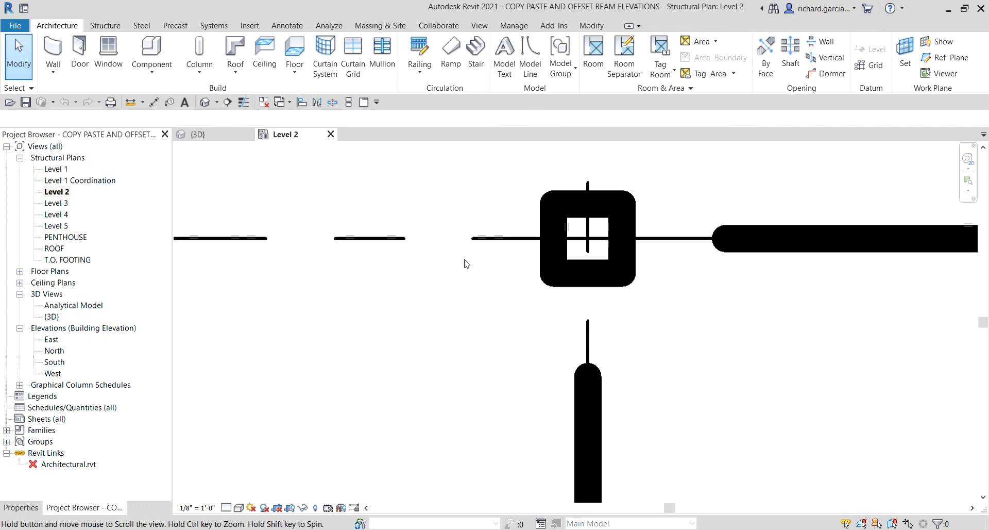
{"action": "left_click_drag", "start_coordinate": [417, 157], "coordinate": [343, 198]}
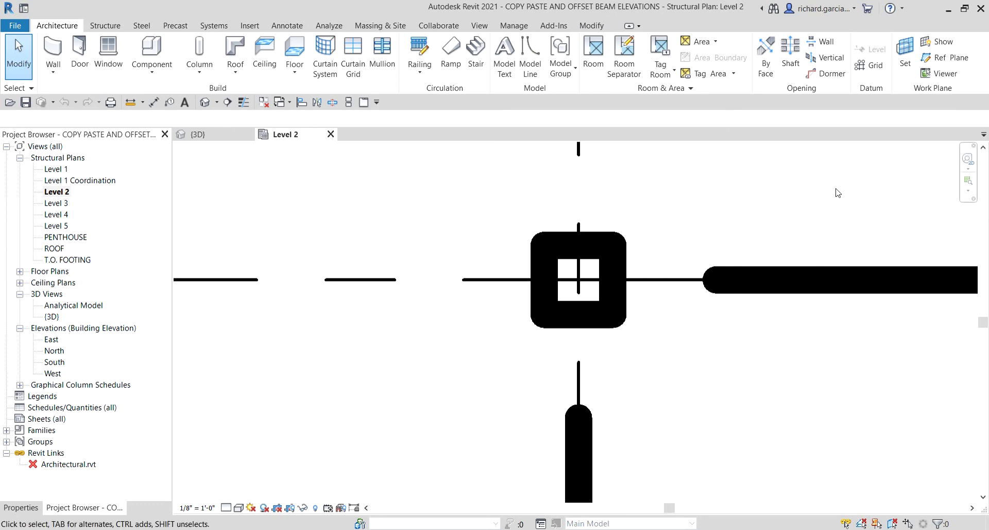
{"action": "left_click_drag", "start_coordinate": [750, 168], "coordinate": [688, 199]}
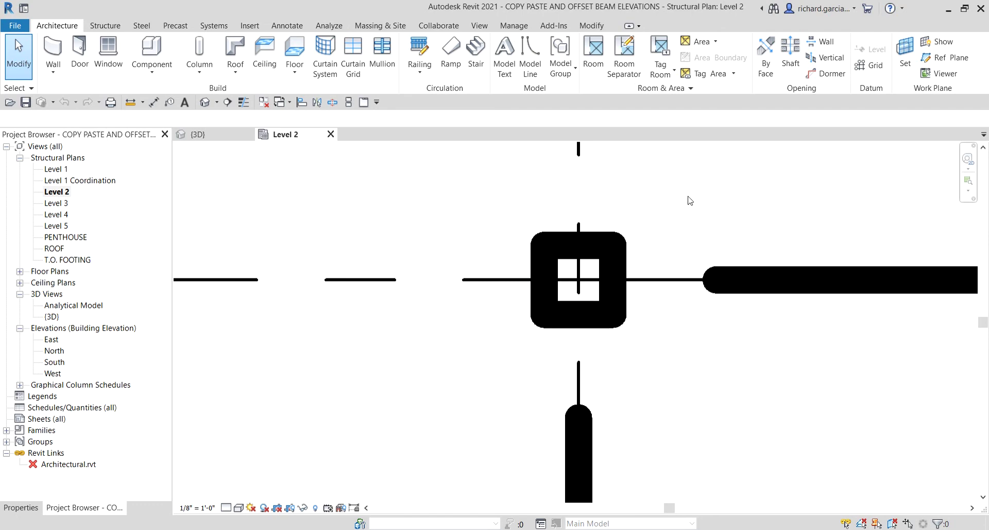
{"action": "scroll", "coordinate": [464, 255], "scroll_direction": "down", "scroll_amount": 5}
{"action": "scroll", "coordinate": [422, 264], "scroll_direction": "down", "scroll_amount": 6}
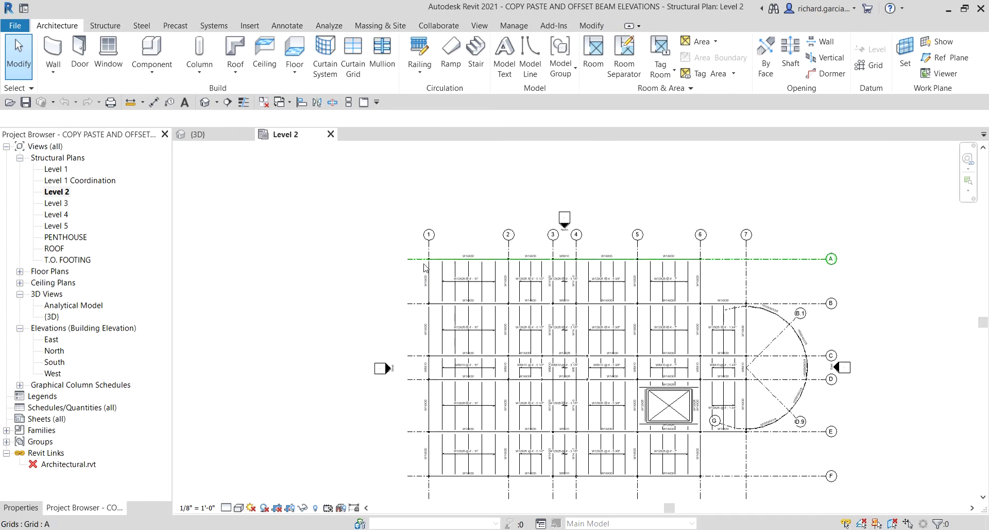
Step: Select the whole Level 2 plan and filter it to Structural Beam Systems and Structural Framing (Primary, Secondary)
{"action": "middle_click_drag", "start_coordinate": [718, 466], "coordinate": [651, 369]}
{"action": "left_click_drag", "start_coordinate": [871, 166], "coordinate": [291, 434]}
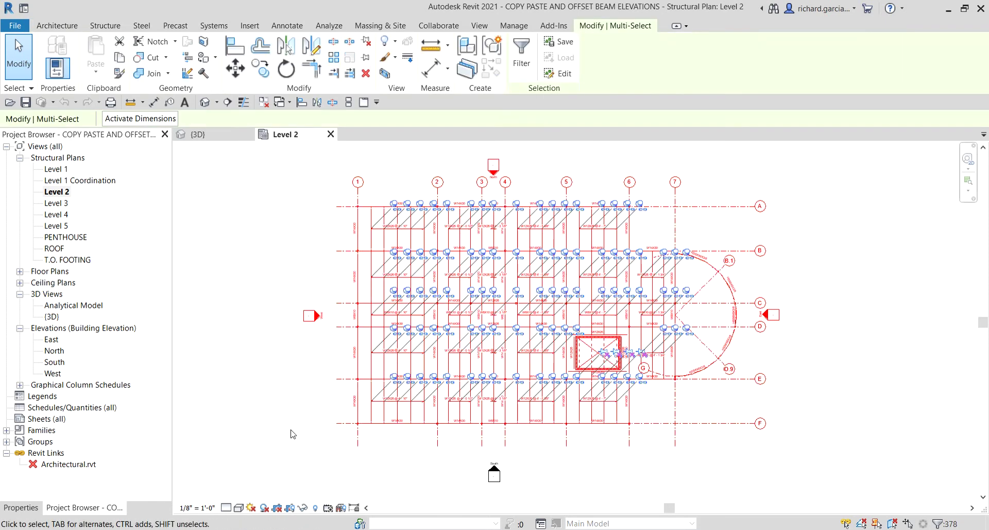
{"action": "left_click", "coordinate": [519, 63]}
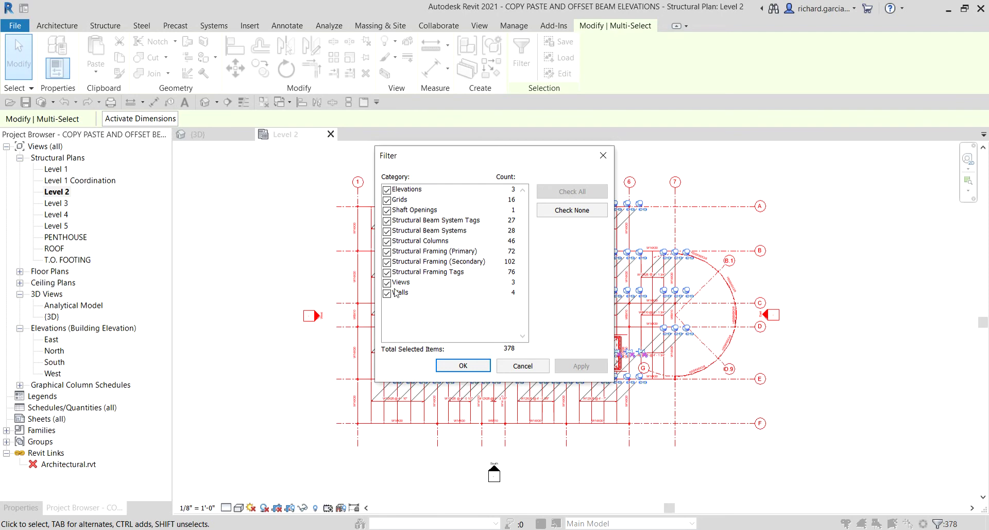
{"action": "left_click", "coordinate": [558, 212]}
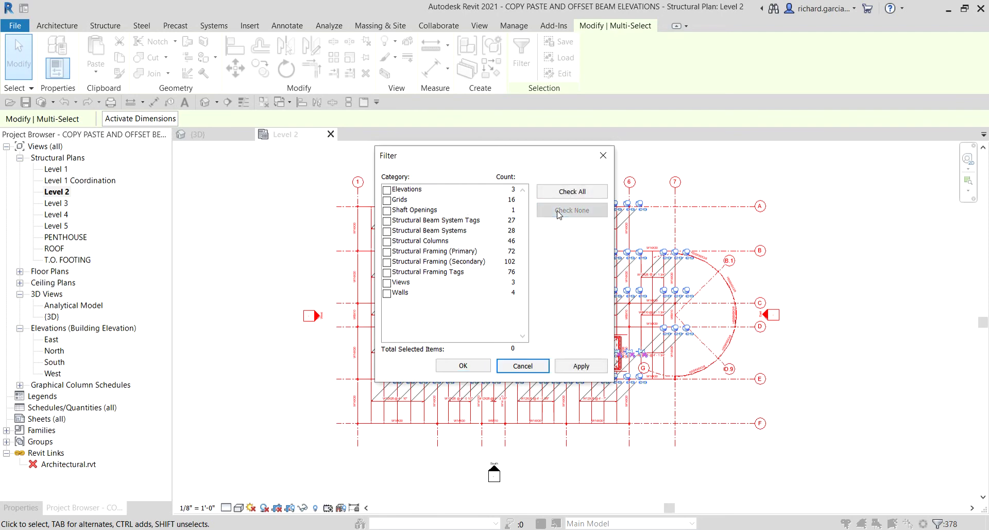
{"action": "left_click", "coordinate": [387, 232]}
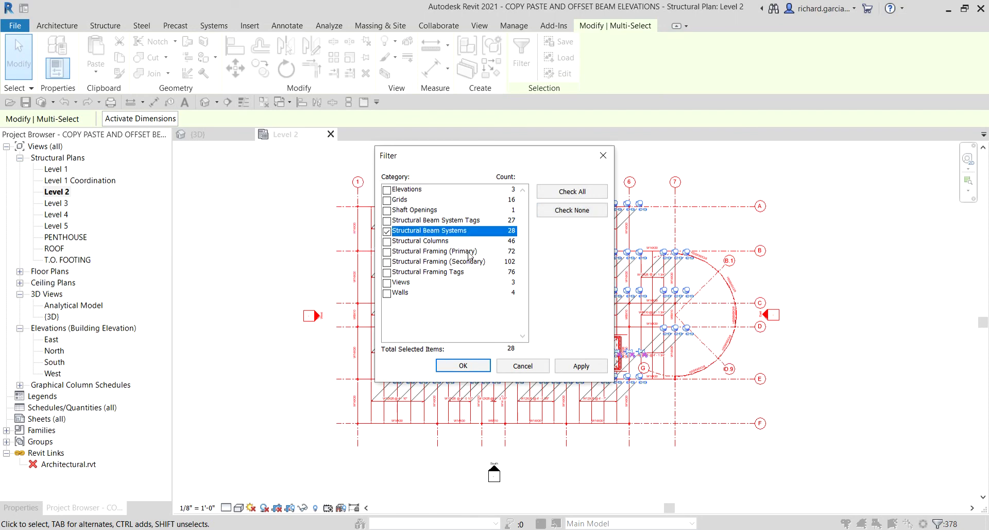
{"action": "left_click", "coordinate": [387, 252]}
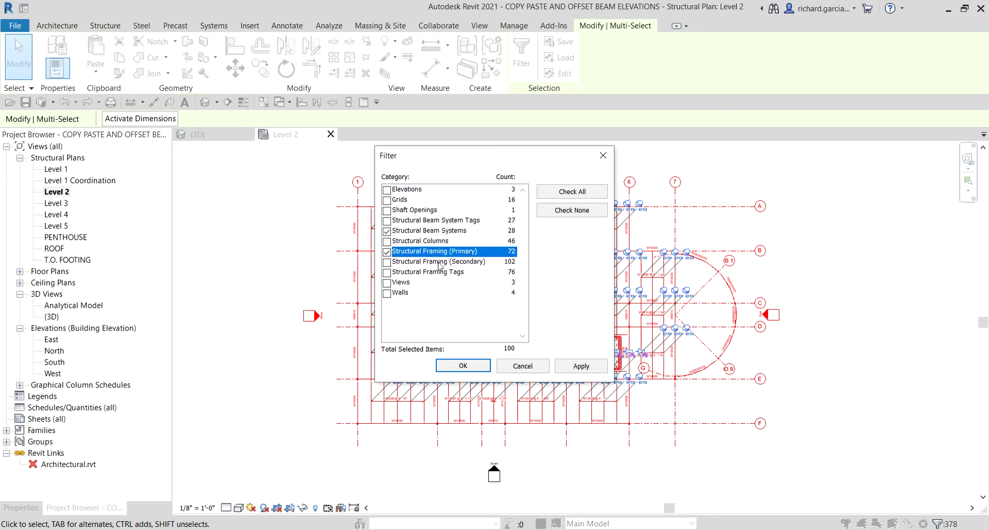
{"action": "left_click", "coordinate": [387, 262]}
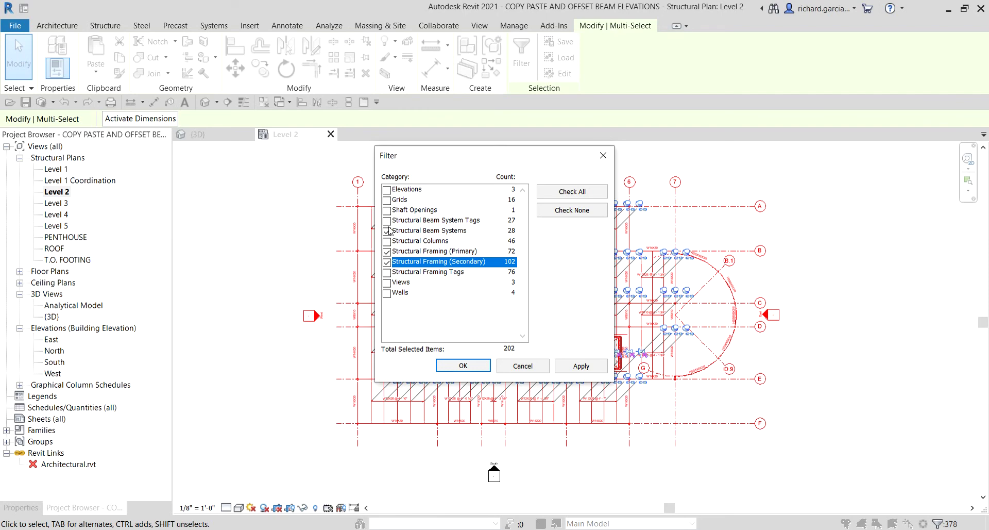
{"action": "left_click", "coordinate": [465, 366]}
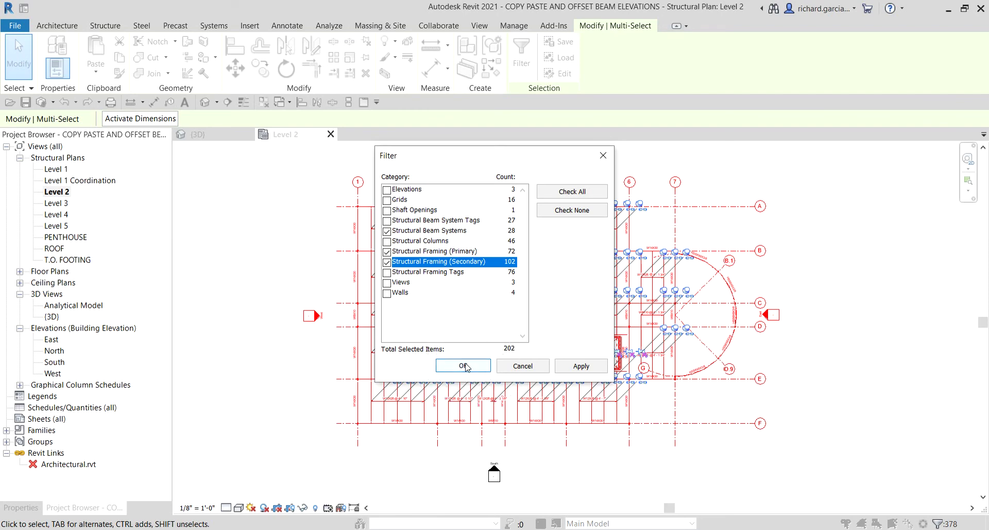
{"action": "left_click", "coordinate": [463, 366]}
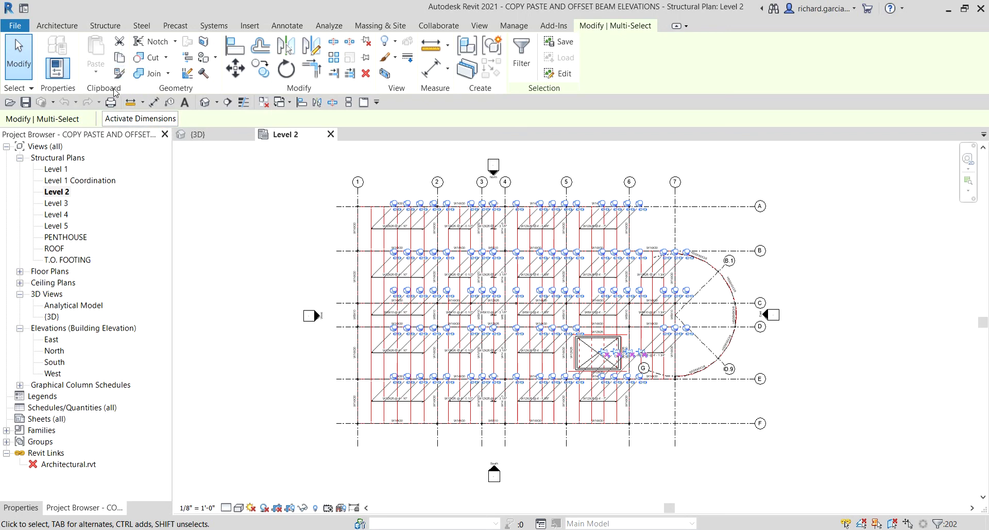
Step: Copy the Level 2 framing and pick Levels 3, 4, 5 and ROOF as paste targets
{"action": "left_click", "coordinate": [120, 57]}
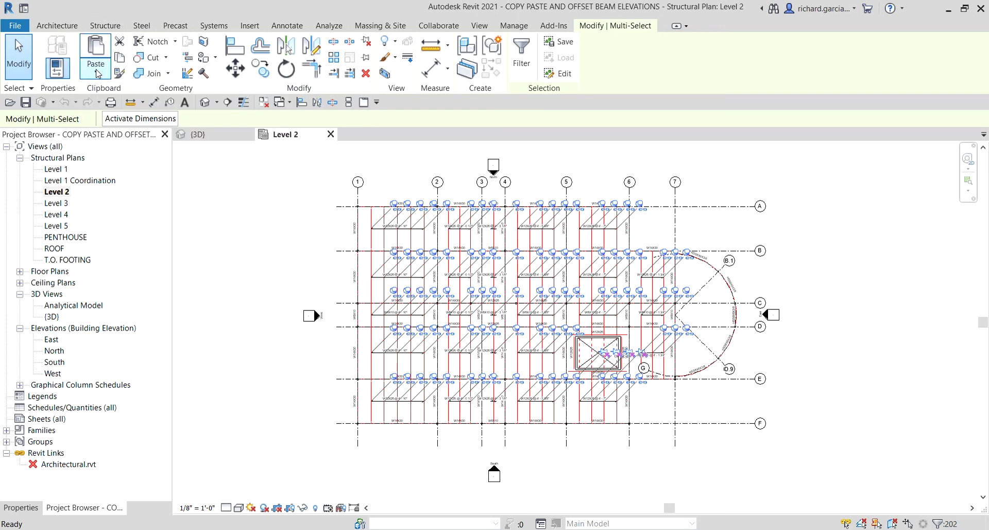
{"action": "left_click", "coordinate": [96, 64]}
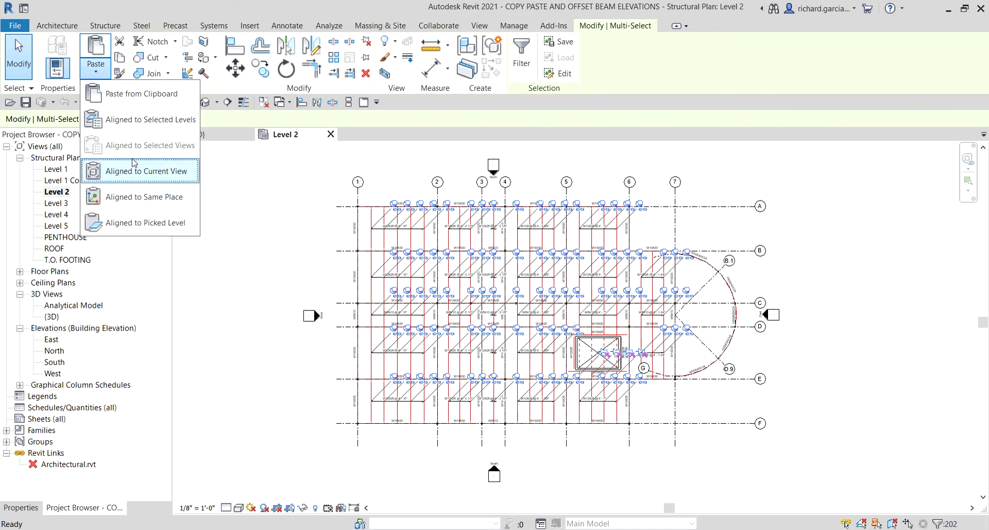
{"action": "left_click", "coordinate": [148, 122]}
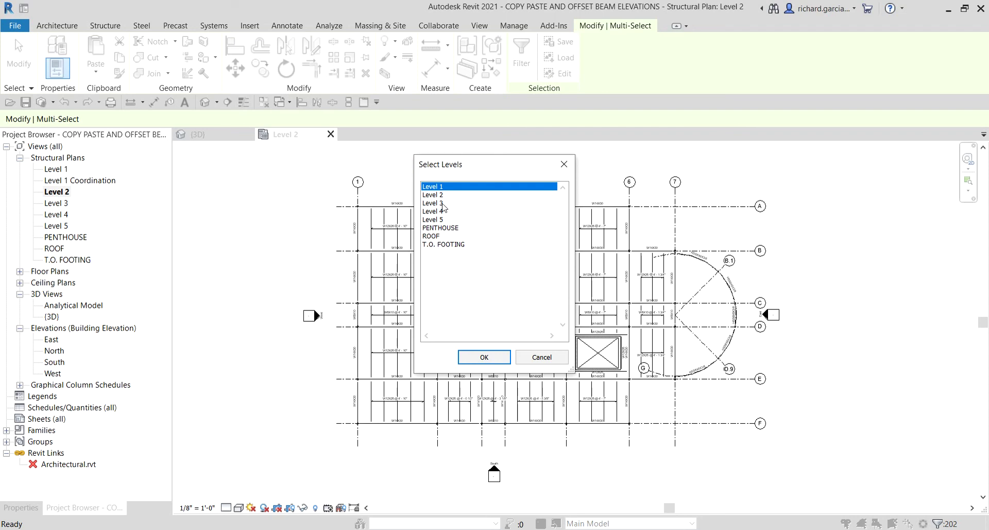
{"action": "left_click", "coordinate": [442, 203]}
{"action": "left_click", "coordinate": [442, 211], "text": "ctrl"}
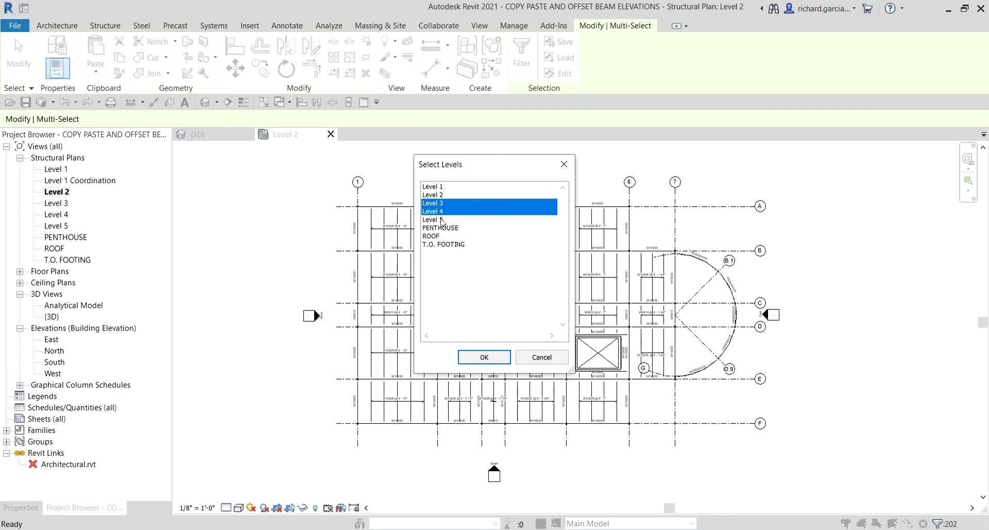
{"action": "left_click", "coordinate": [443, 219], "text": "ctrl"}
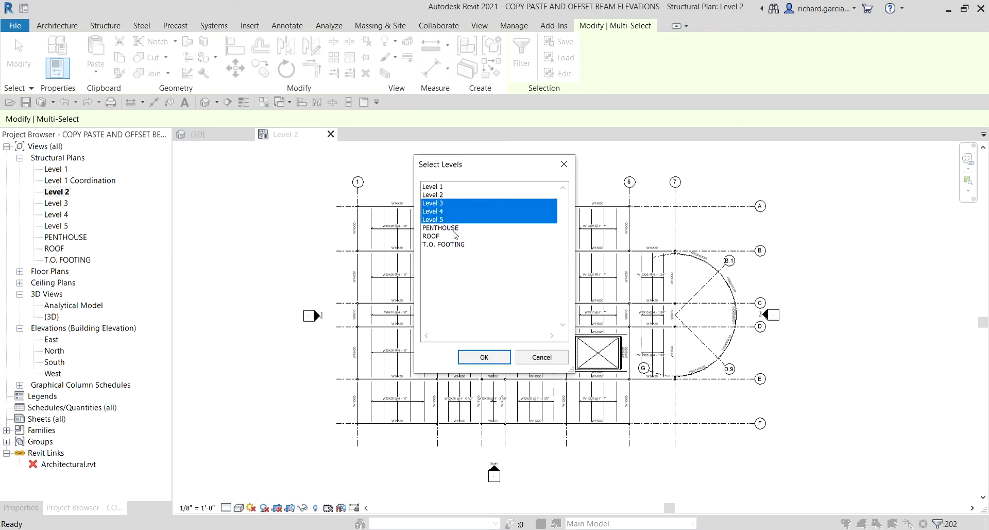
{"action": "left_click", "coordinate": [434, 236], "text": "ctrl"}
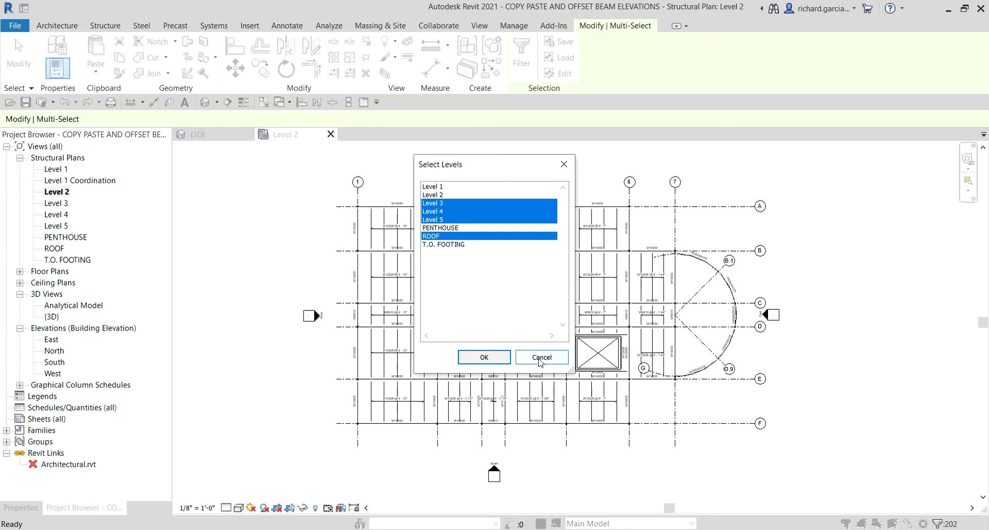
{"action": "left_click", "coordinate": [541, 357]}
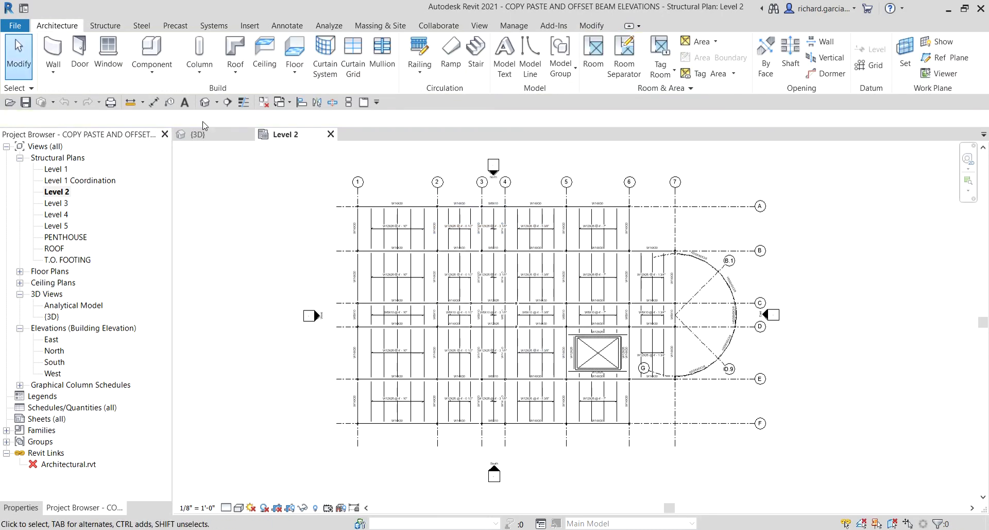
Step: Switch to the 3D view and select a level in the model
{"action": "left_click", "coordinate": [204, 103]}
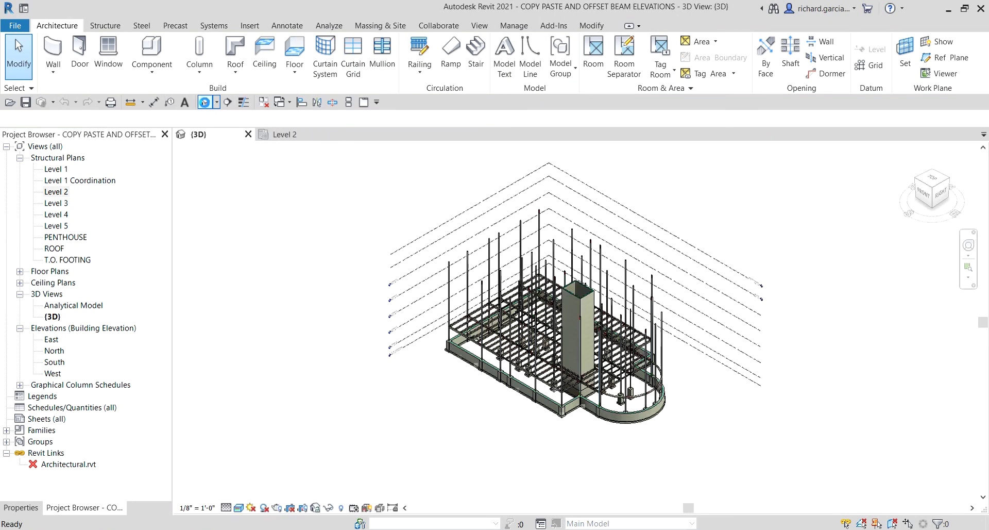
{"action": "scroll", "coordinate": [606, 350], "scroll_direction": "up", "scroll_amount": 2}
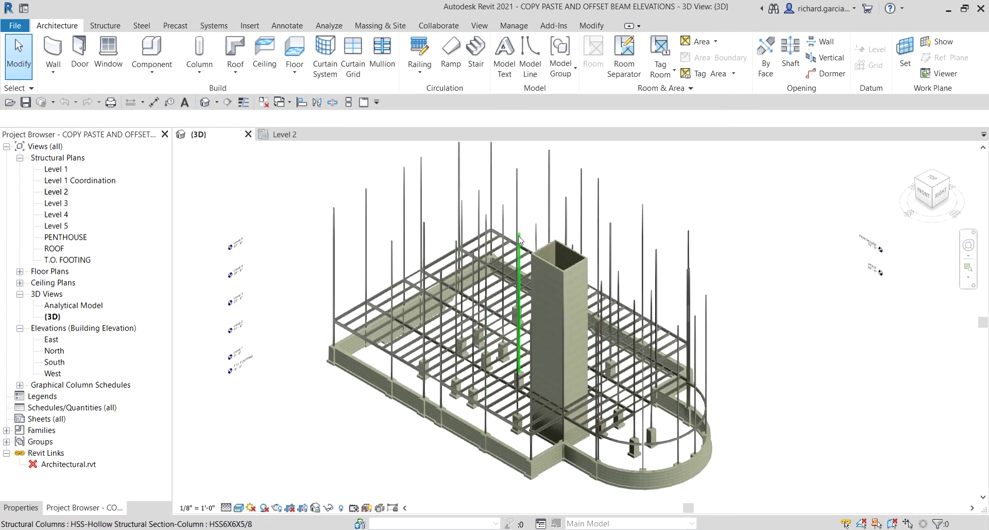
{"action": "scroll", "coordinate": [519, 288], "scroll_direction": "up", "scroll_amount": 2}
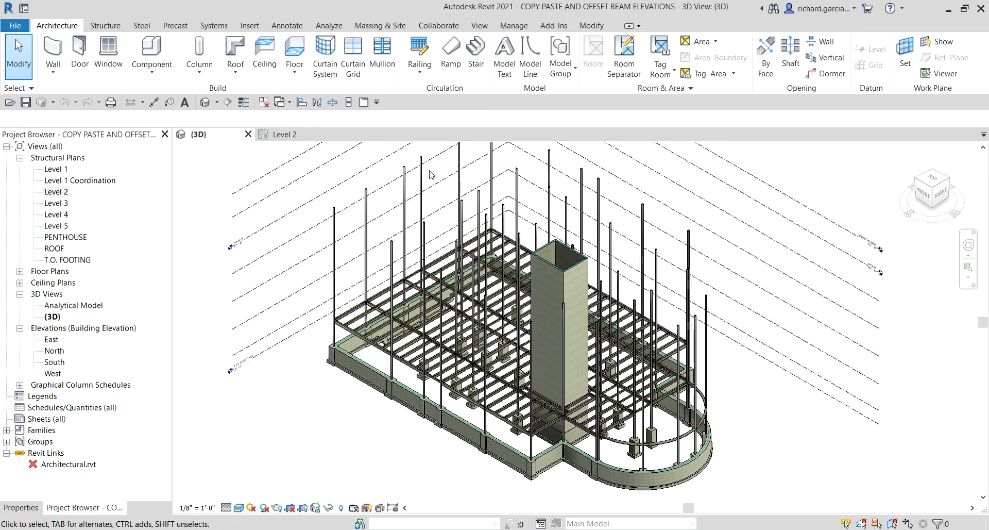
{"action": "left_click", "coordinate": [592, 26]}
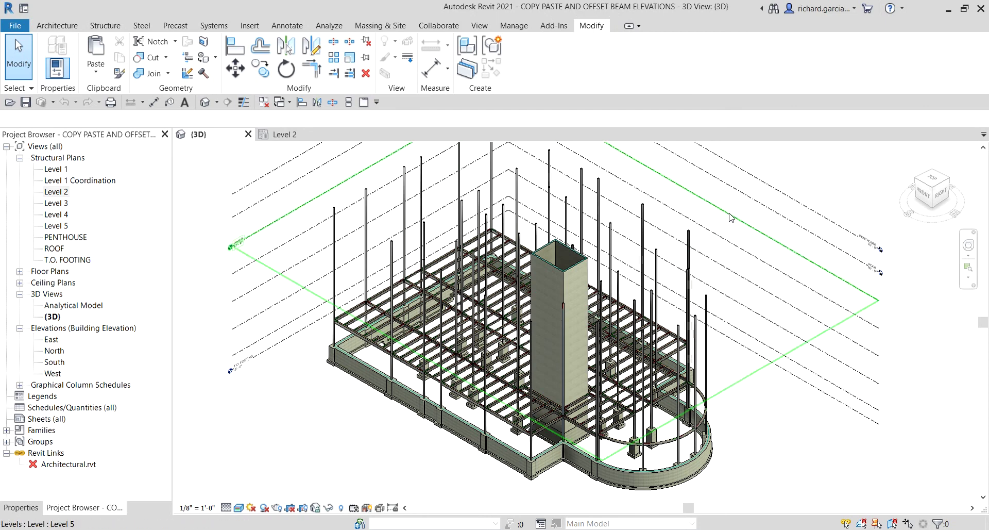
Step: Paste the framing aligned to Levels 3, 4, 5 and ROOF
{"action": "left_click", "coordinate": [98, 76]}
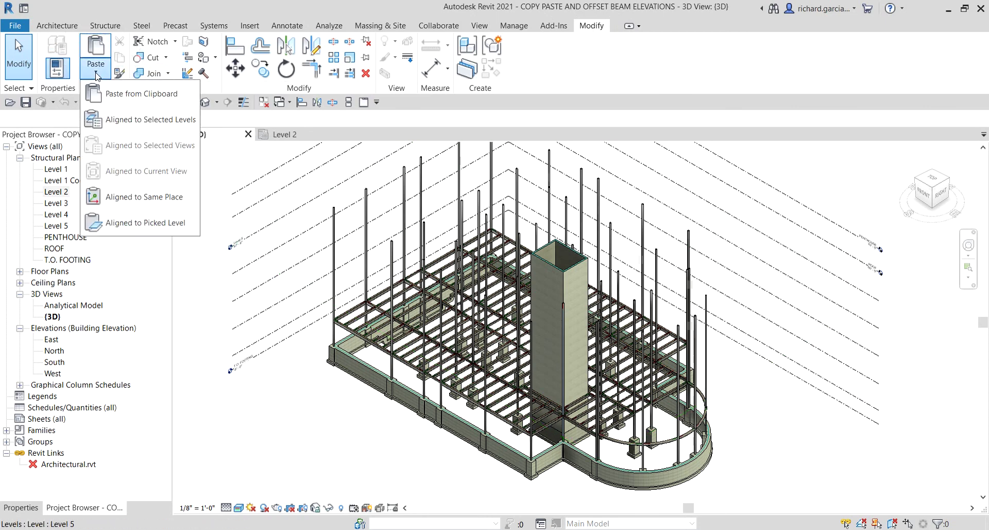
{"action": "left_click", "coordinate": [147, 119]}
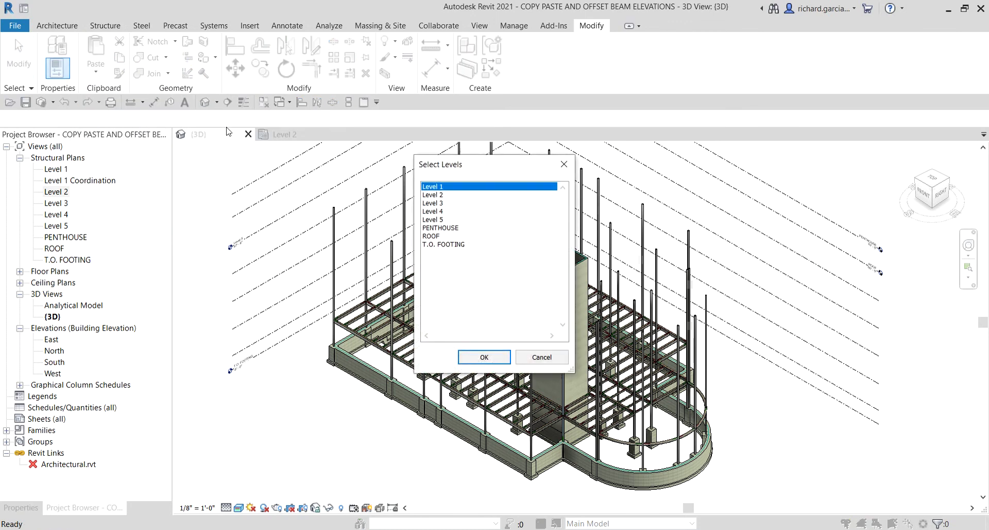
{"action": "left_click", "coordinate": [444, 203]}
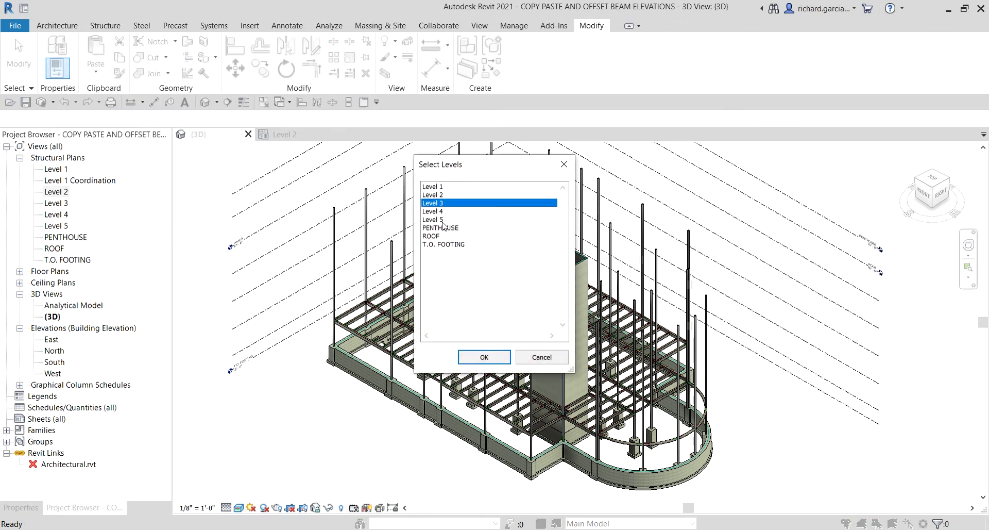
{"action": "left_click_drag", "start_coordinate": [445, 212], "coordinate": [442, 220]}
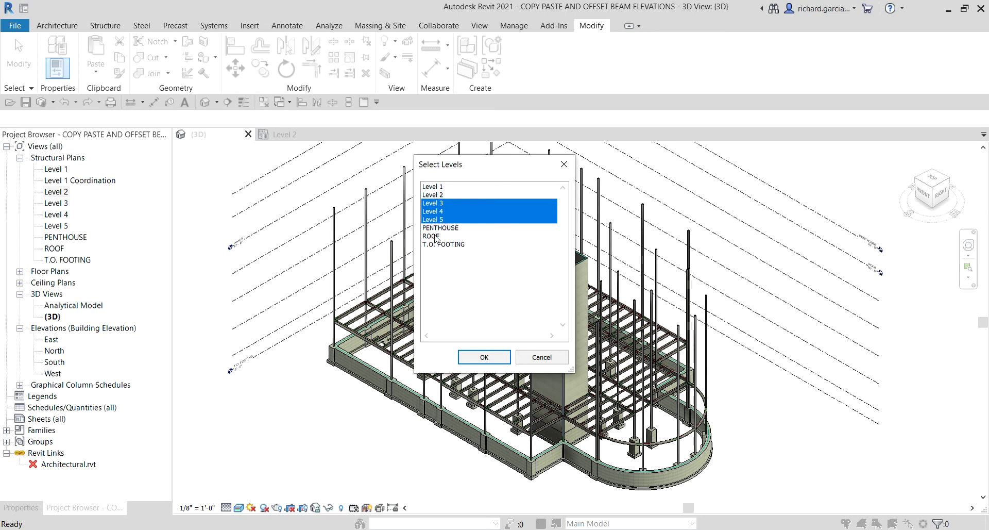
{"action": "left_click", "coordinate": [435, 236], "text": "ctrl"}
{"action": "left_click", "coordinate": [484, 358]}
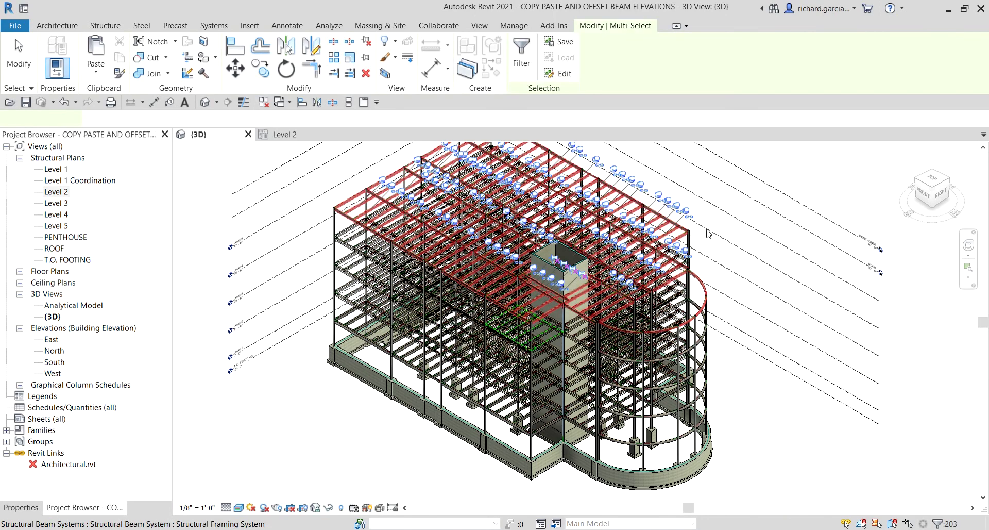
Step: Clear the selection and set the 3D view's visual style to Shaded
{"action": "left_click", "coordinate": [773, 224]}
{"action": "scroll", "coordinate": [597, 299], "scroll_direction": "up", "scroll_amount": 3}
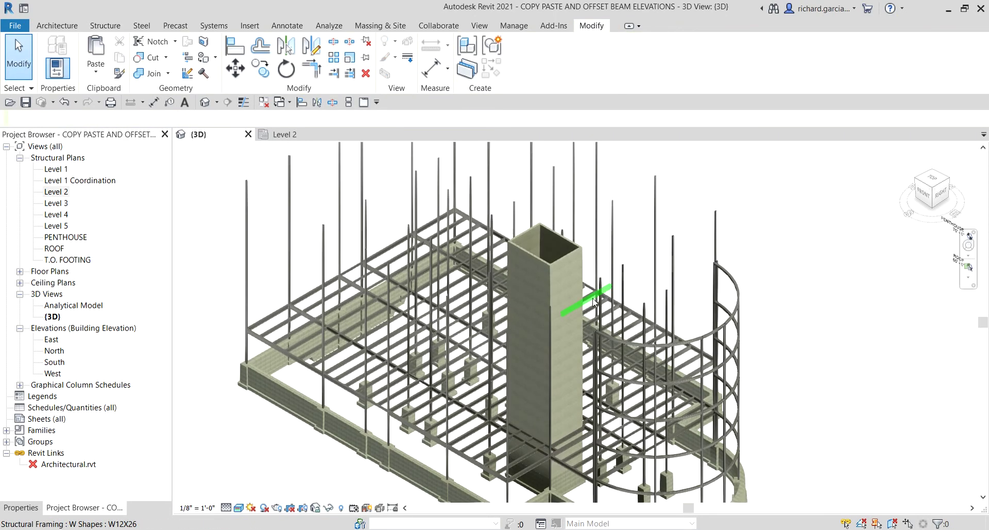
{"action": "left_click", "coordinate": [244, 509]}
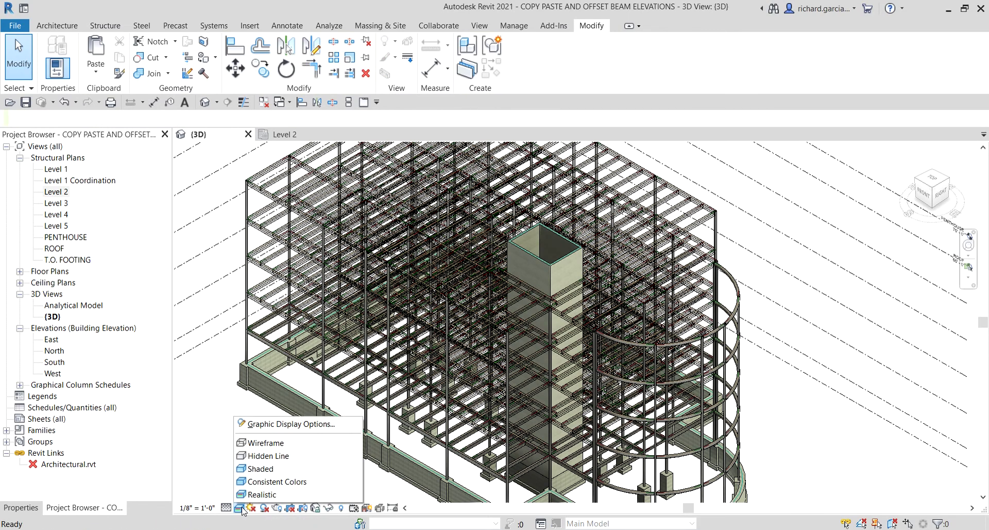
{"action": "left_click", "coordinate": [263, 469]}
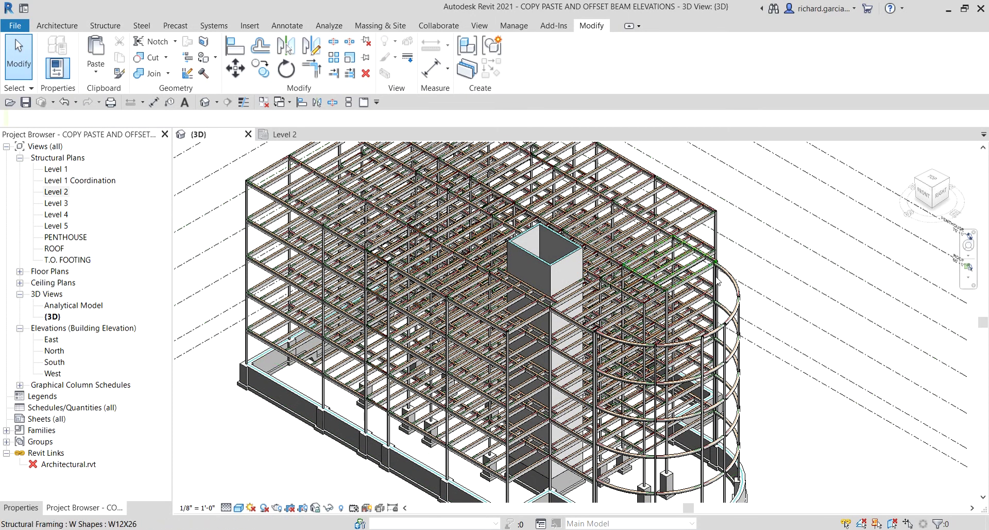
Step: Orbit and zoom the shaded model to inspect the pasted beams on every level
{"action": "middle_click_drag", "start_coordinate": [550, 351], "coordinate": [597, 319], "text": "shift"}
{"action": "scroll", "coordinate": [588, 331], "scroll_direction": "up", "scroll_amount": 3}
{"action": "scroll", "coordinate": [587, 332], "scroll_direction": "up", "scroll_amount": 5}
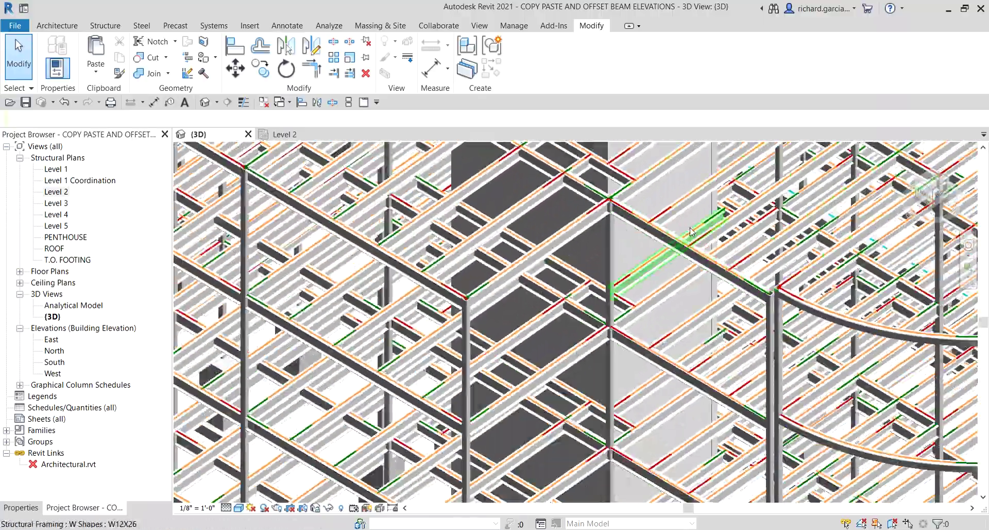
{"action": "middle_click_drag", "start_coordinate": [691, 232], "coordinate": [573, 325], "text": "shift"}
{"action": "left_click", "coordinate": [657, 349]}
{"action": "middle_click_drag", "start_coordinate": [656, 348], "coordinate": [511, 271], "text": "shift"}
{"action": "scroll", "coordinate": [510, 270], "scroll_direction": "down", "scroll_amount": 3}
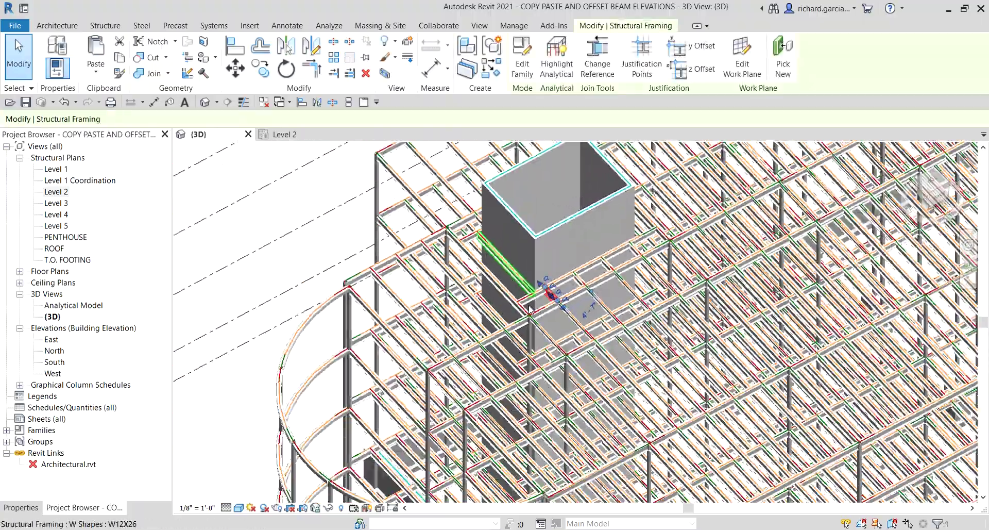
{"action": "middle_click_drag", "start_coordinate": [613, 319], "coordinate": [622, 282]}
{"action": "scroll", "coordinate": [622, 282], "scroll_direction": "up", "scroll_amount": 2}
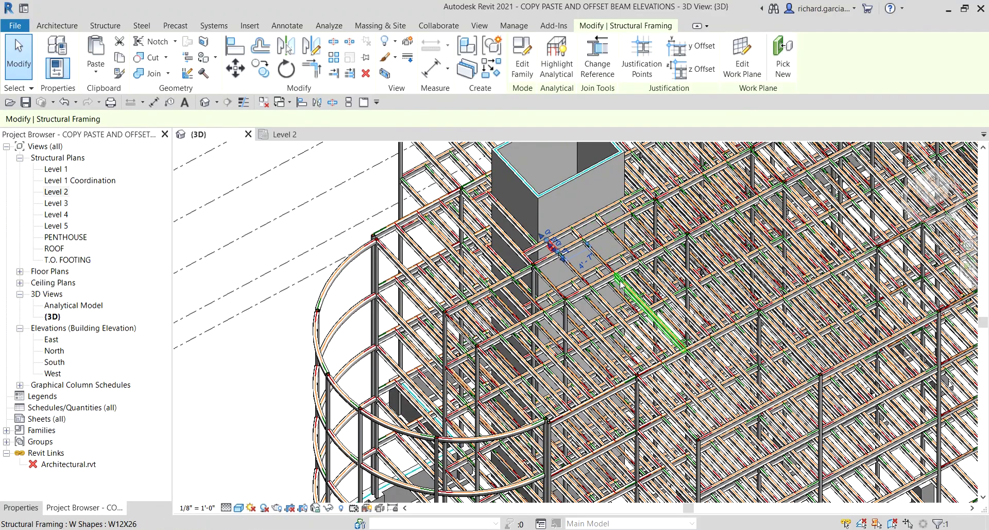
{"action": "left_click", "coordinate": [360, 201]}
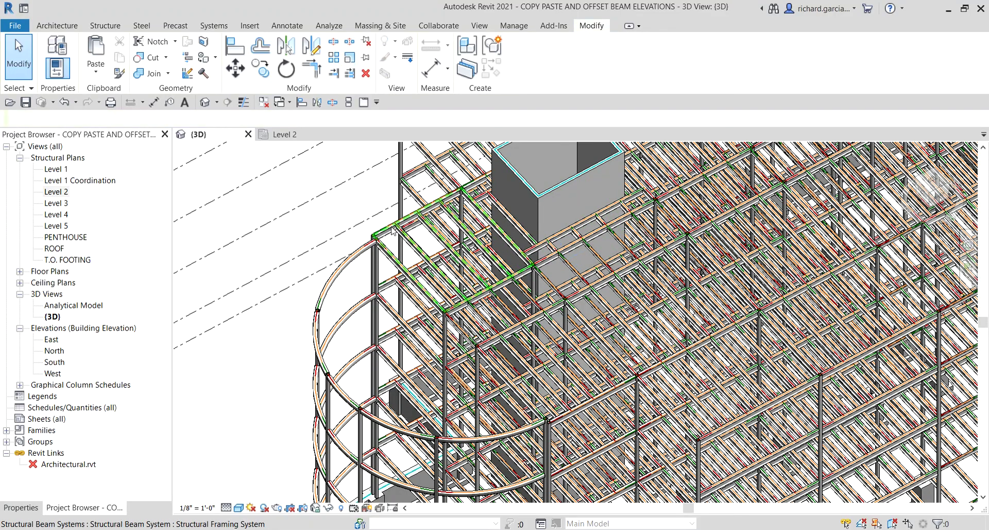
{"action": "scroll", "coordinate": [438, 258], "scroll_direction": "down", "scroll_amount": 5}
{"action": "middle_click_drag", "start_coordinate": [309, 346], "coordinate": [489, 323], "text": "shift"}
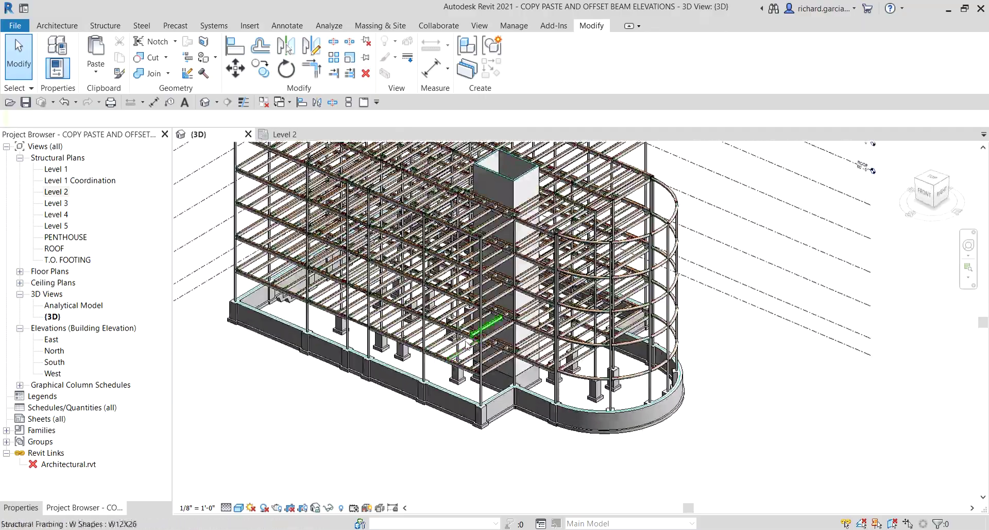
{"action": "scroll", "coordinate": [554, 258], "scroll_direction": "up", "scroll_amount": 4}
{"action": "scroll", "coordinate": [553, 258], "scroll_direction": "down", "scroll_amount": 2}
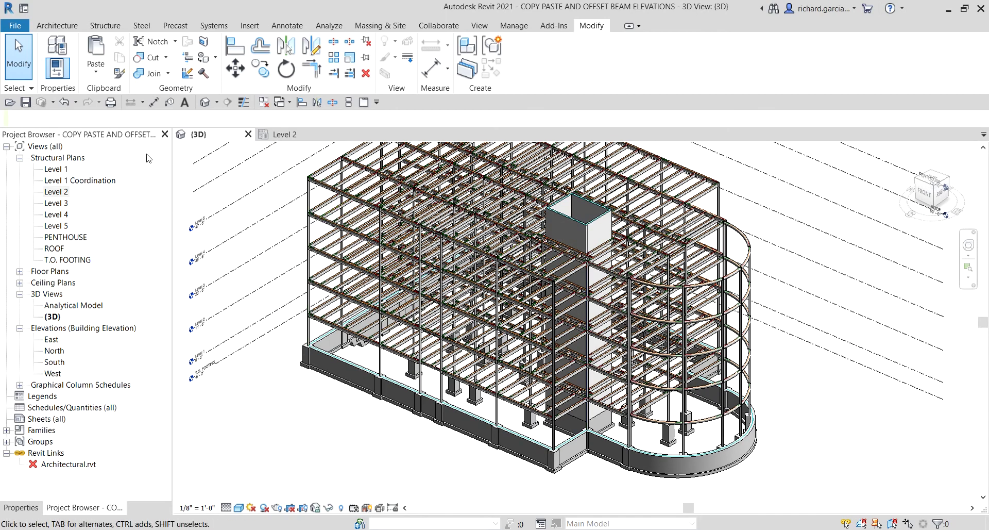
{"action": "left_click", "coordinate": [56, 249]}
Step: Open the ROOF structural plan and zoom in on the pasted W12X26 beam systems
{"action": "double_click", "coordinate": [56, 250]}
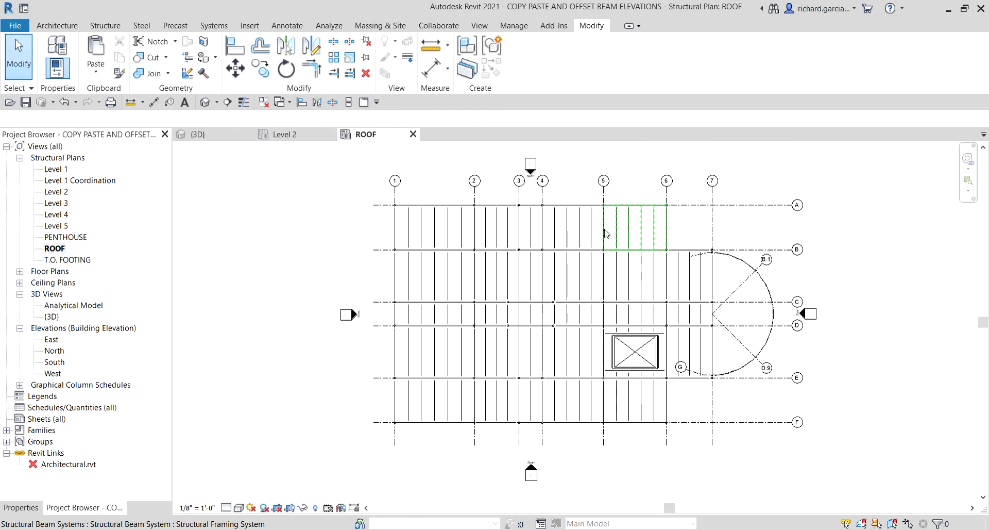
{"action": "scroll", "coordinate": [542, 382], "scroll_direction": "up", "scroll_amount": 1}
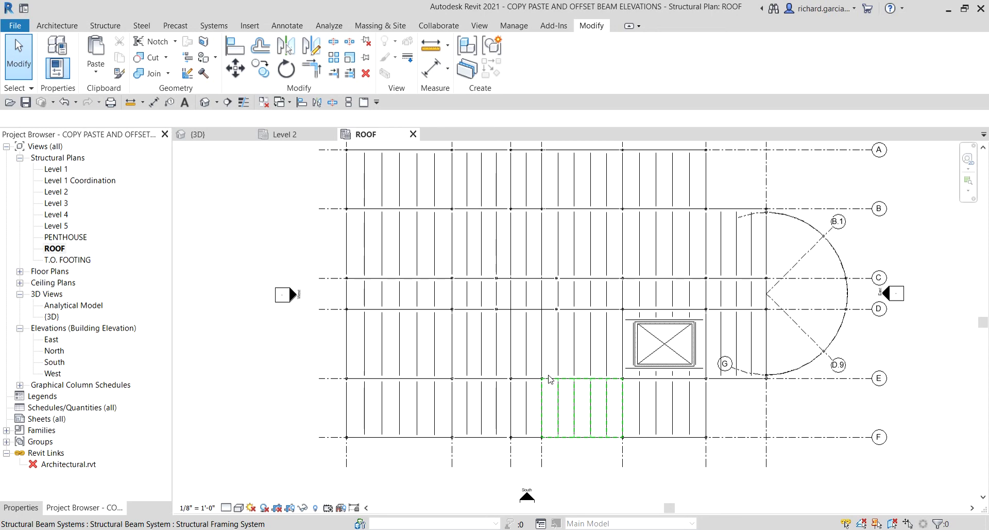
{"action": "scroll", "coordinate": [672, 307], "scroll_direction": "down", "scroll_amount": 1}
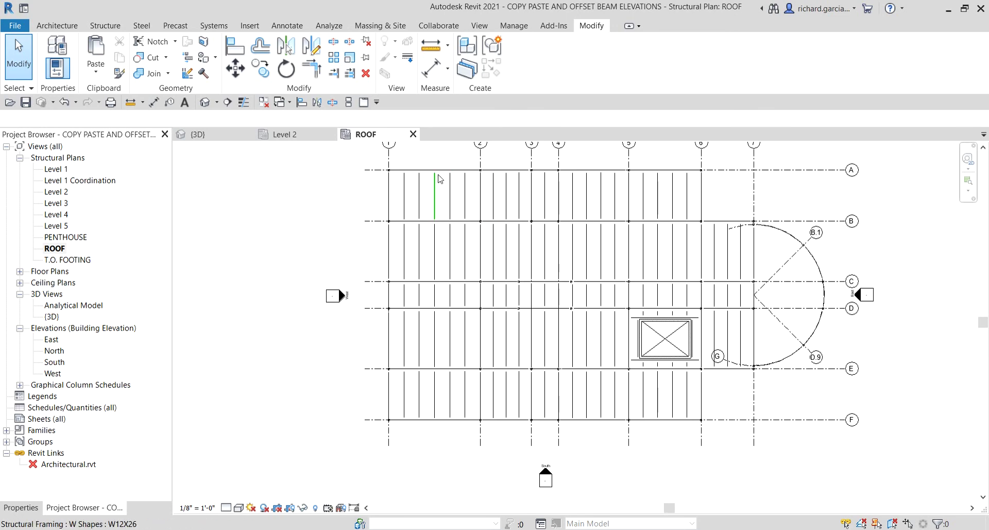
{"action": "scroll", "coordinate": [493, 209], "scroll_direction": "up", "scroll_amount": 2}
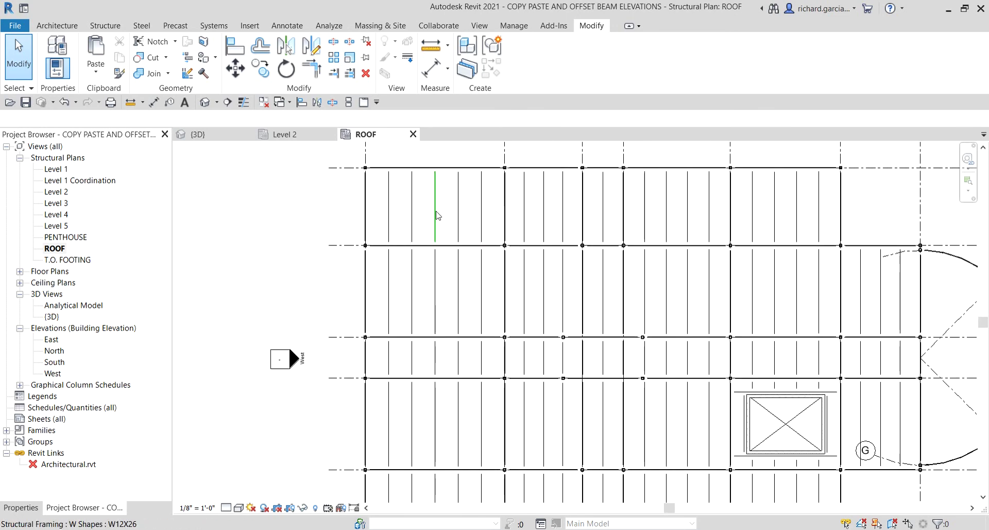
{"action": "key", "text": "ctrl"}
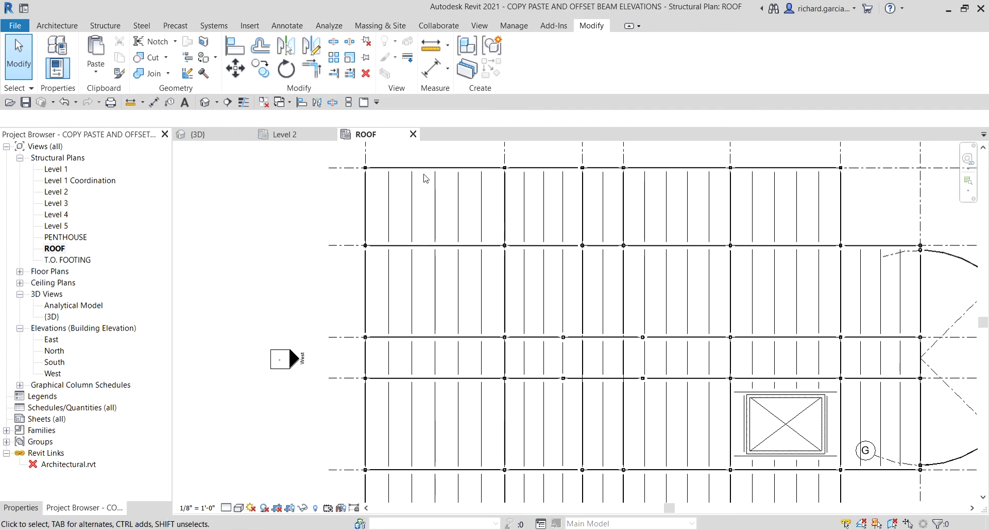
{"action": "key", "text": "ctrl"}
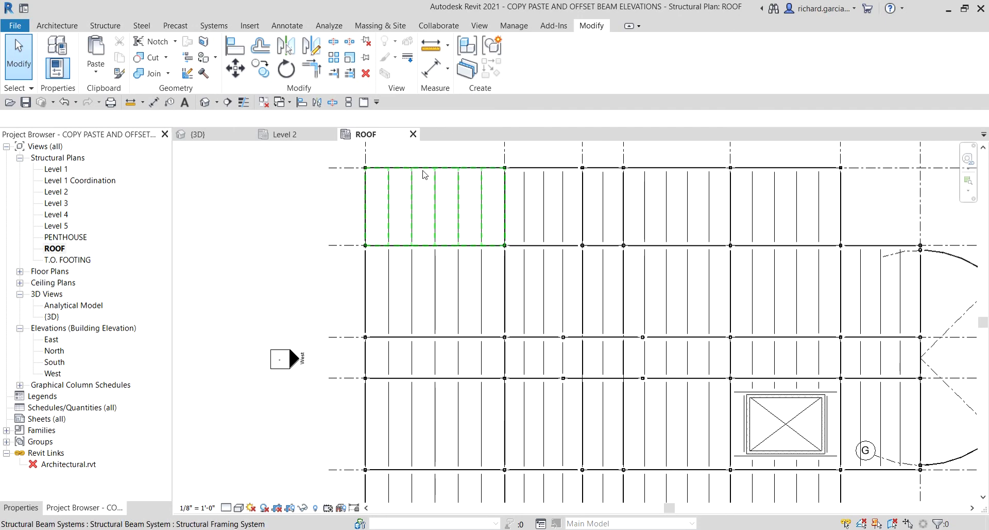
{"action": "key", "text": "ctrl"}
Step: Select all roof beam systems visible in view and delete them, leaving only the girders
{"action": "left_click", "coordinate": [423, 172]}
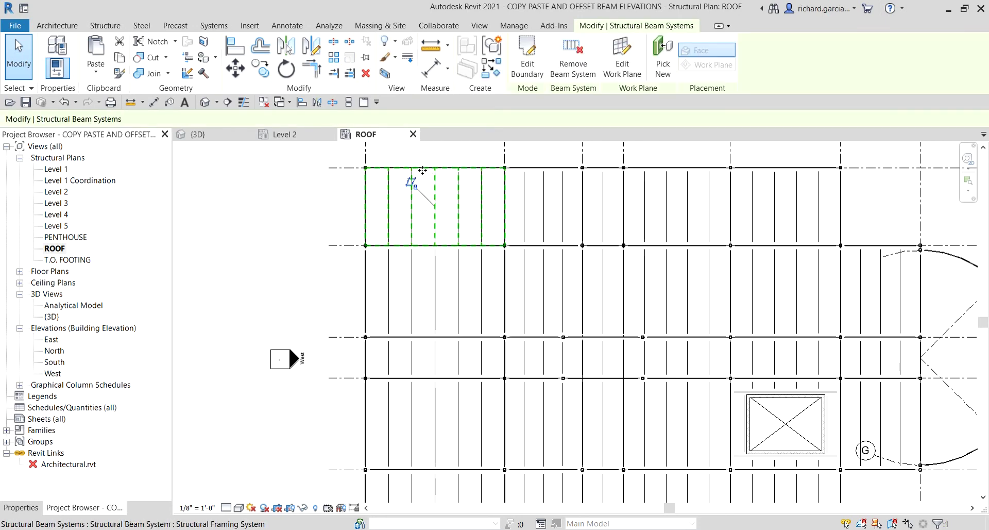
{"action": "right_click", "coordinate": [423, 171]}
{"action": "key", "text": "ctrl"}
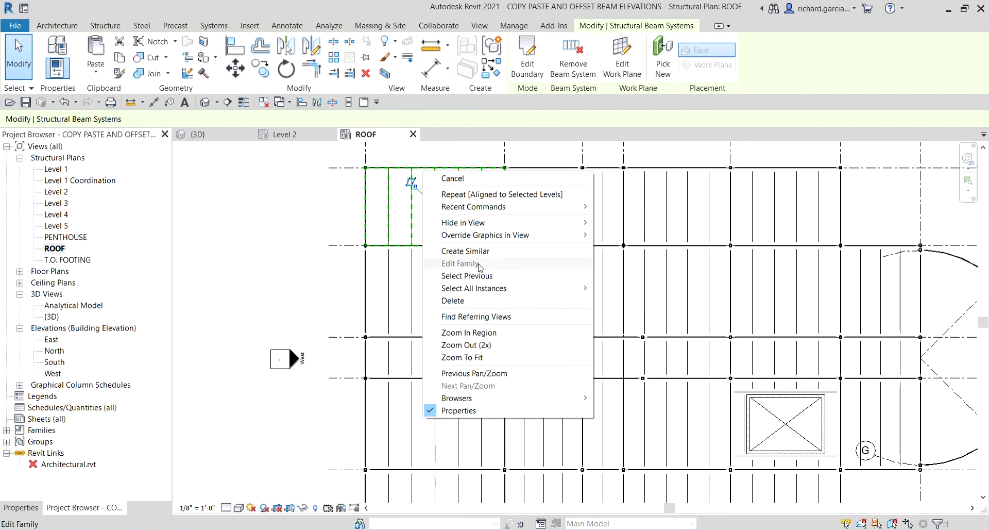
{"action": "mouse_move", "coordinate": [483, 291]}
{"action": "key", "text": "ctrl"}
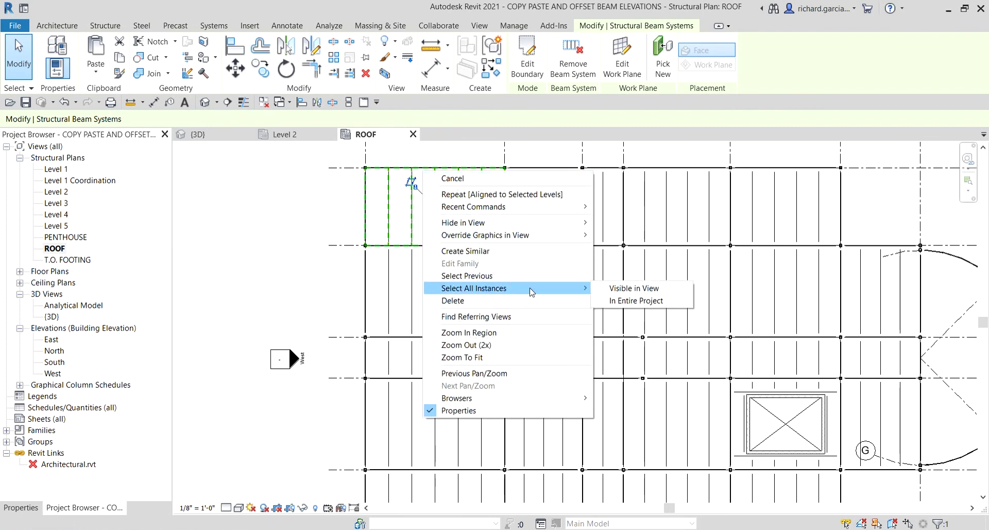
{"action": "left_click", "coordinate": [621, 293]}
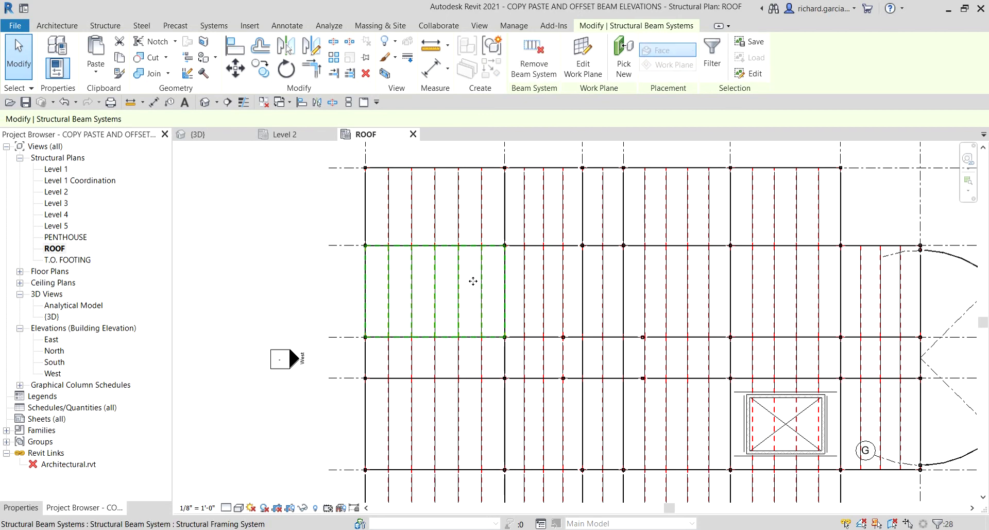
{"action": "scroll", "coordinate": [441, 257], "scroll_direction": "down", "scroll_amount": 2}
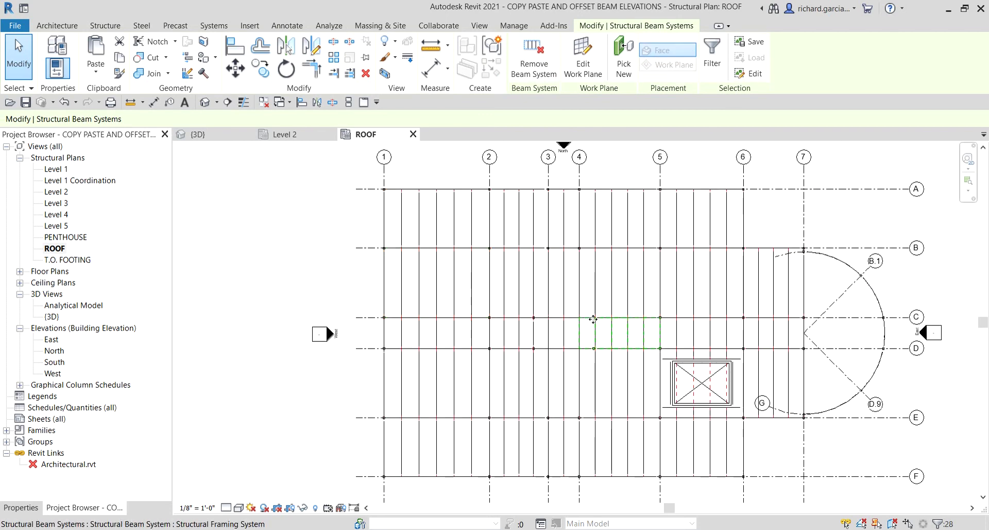
{"action": "left_click", "coordinate": [366, 73]}
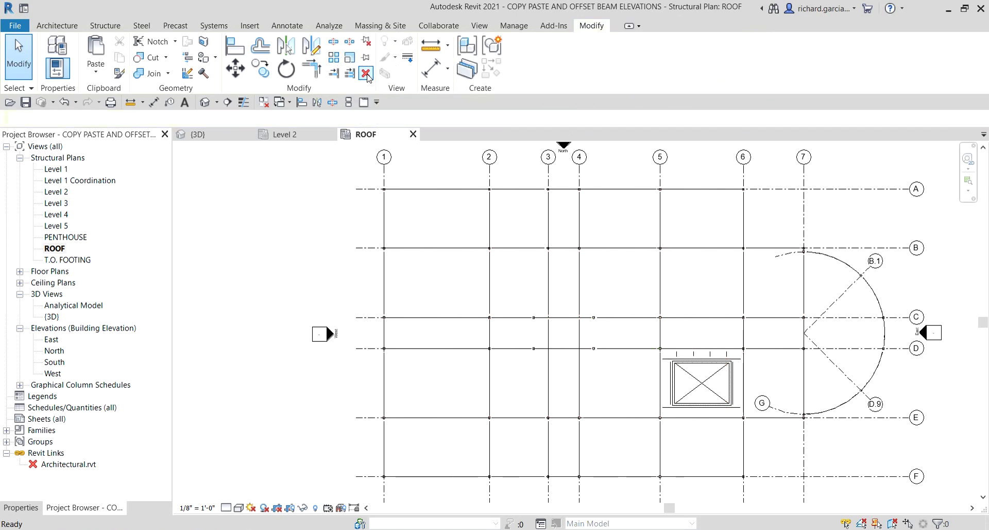
{"action": "scroll", "coordinate": [739, 431], "scroll_direction": "up", "scroll_amount": 6}
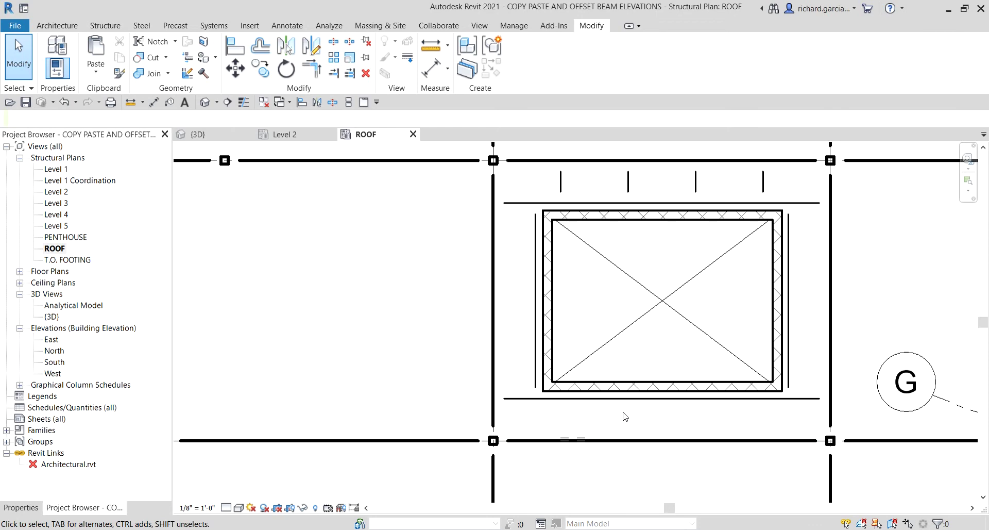
Step: Mirror-copy the four short beams above the shaft opening to below it, then view in 3D
{"action": "left_click_drag", "start_coordinate": [784, 178], "coordinate": [549, 187]}
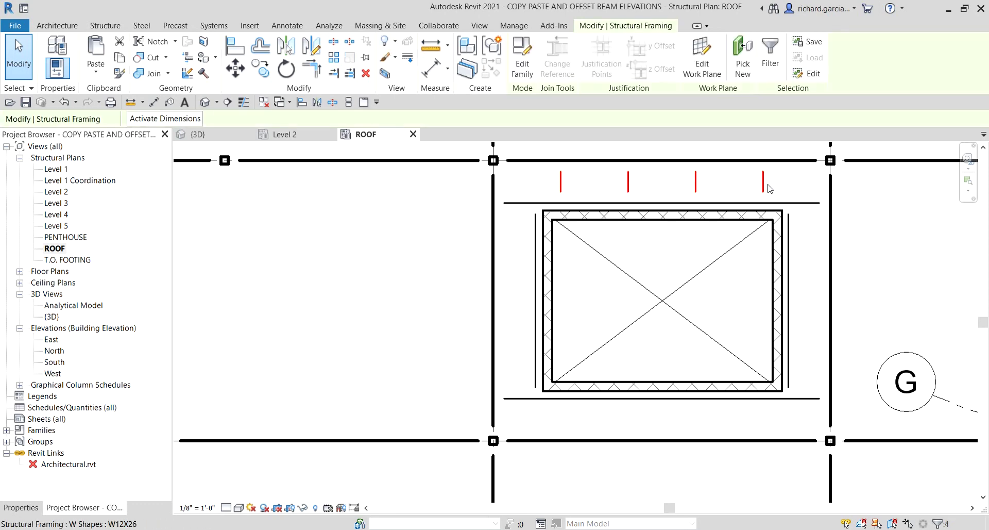
{"action": "left_click", "coordinate": [312, 46]}
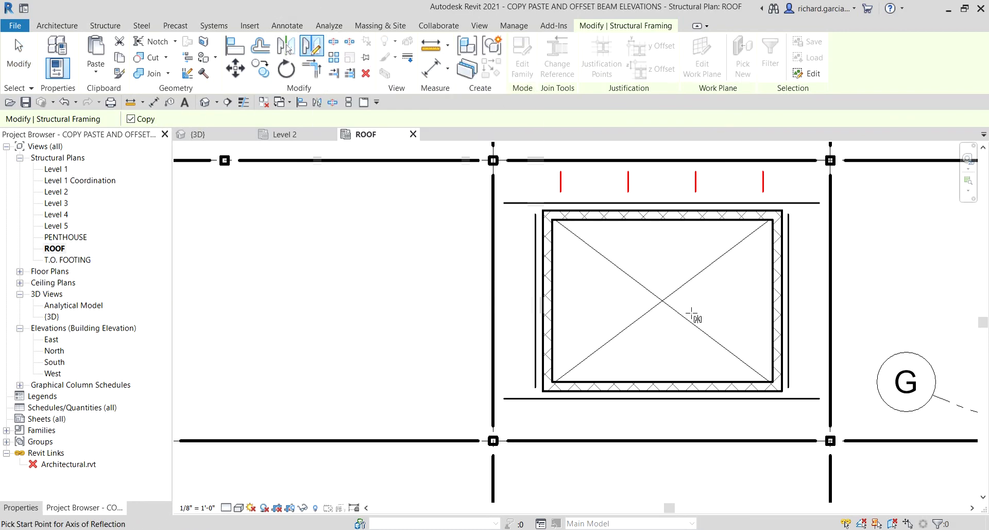
{"action": "left_click", "coordinate": [664, 301]}
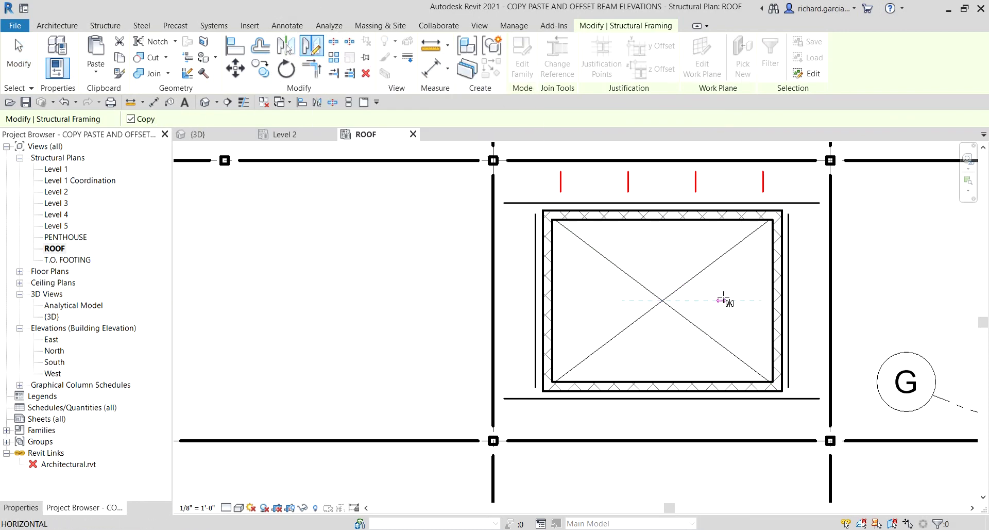
{"action": "left_click", "coordinate": [748, 300]}
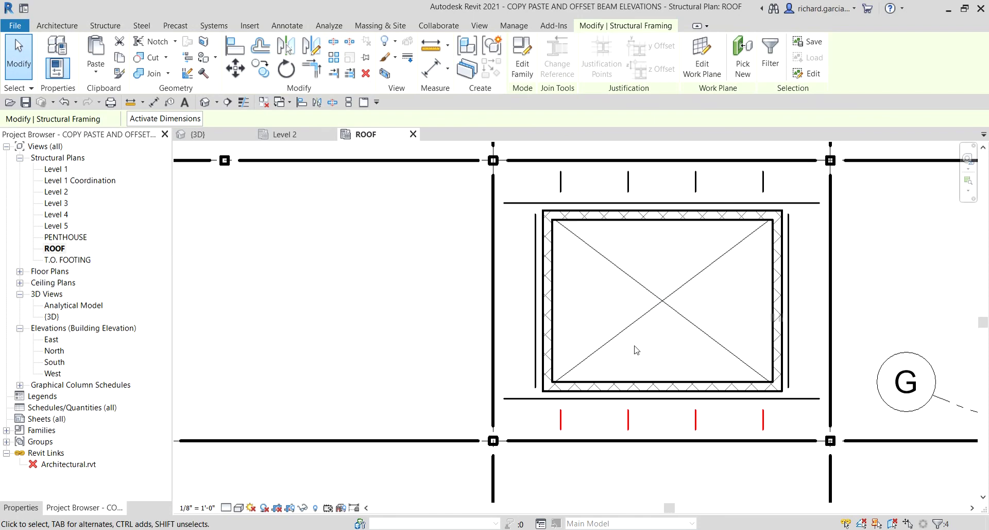
{"action": "left_click", "coordinate": [18, 56]}
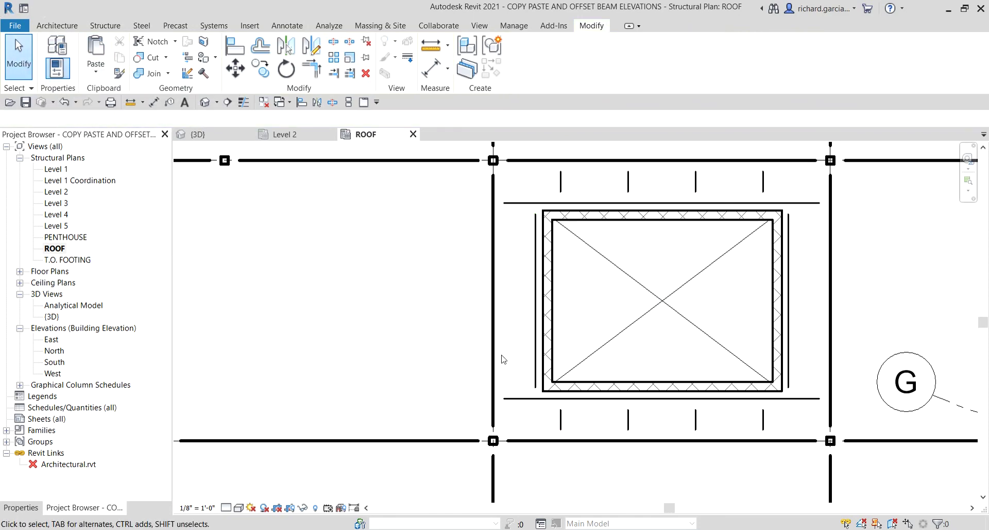
{"action": "left_click", "coordinate": [205, 102]}
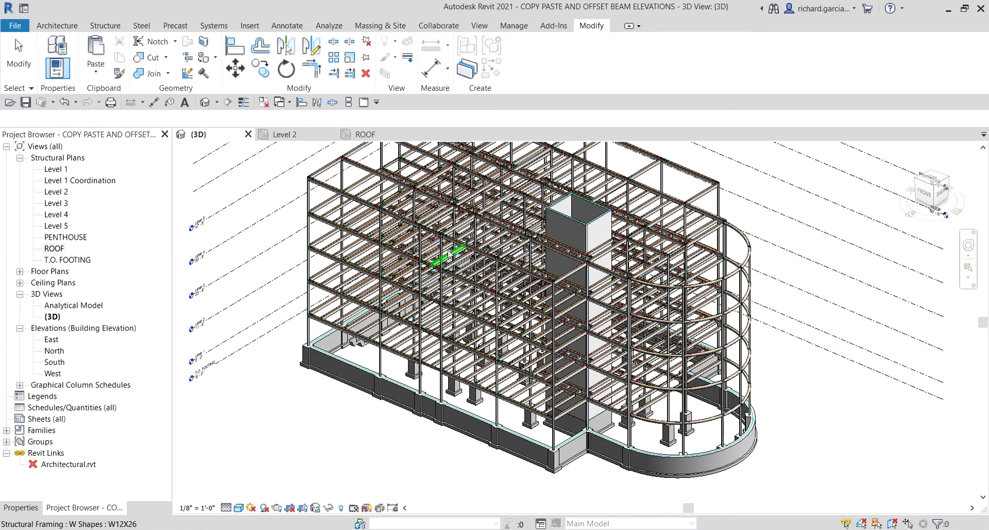
Step: Orbit the 3D model to inspect the roof framing, then return to the ROOF plan
{"action": "scroll", "coordinate": [450, 253], "scroll_direction": "up", "scroll_amount": 5}
{"action": "middle_click_drag", "start_coordinate": [593, 268], "coordinate": [785, 444], "text": "shift"}
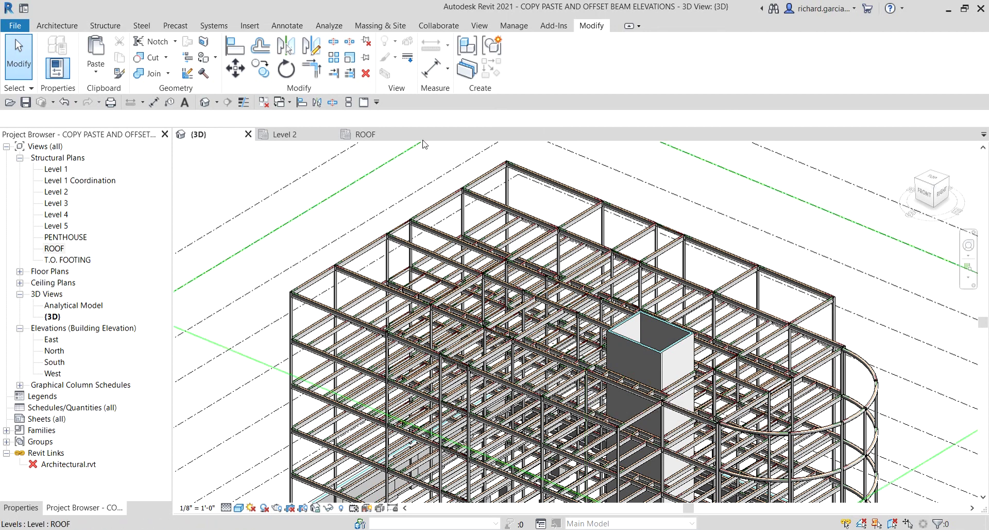
{"action": "left_click", "coordinate": [369, 135]}
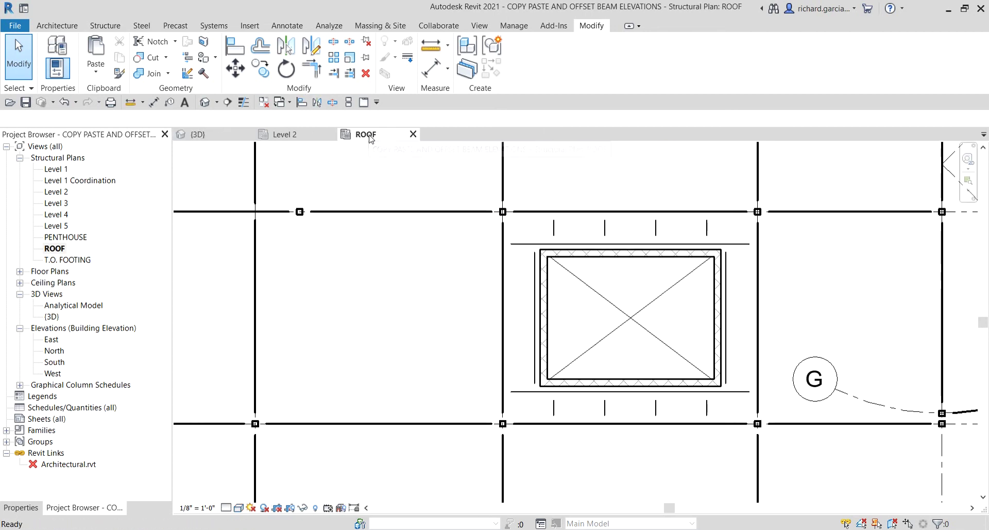
Step: Select the roof girders on grids A, B, C, D and E between grids 1 and 2
{"action": "scroll", "coordinate": [561, 294], "scroll_direction": "down", "scroll_amount": 4}
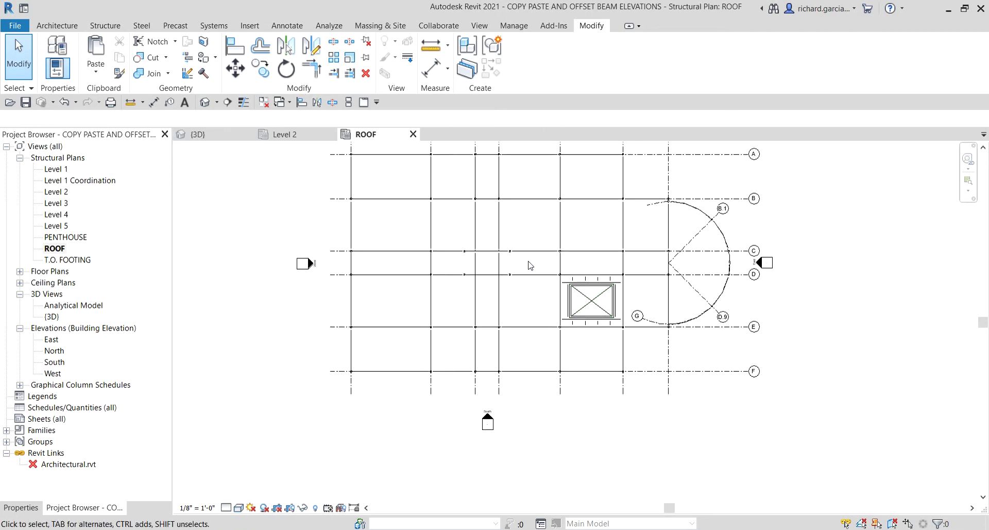
{"action": "scroll", "coordinate": [531, 262], "scroll_direction": "up", "scroll_amount": 2}
{"action": "middle_click_drag", "start_coordinate": [501, 253], "coordinate": [514, 337]}
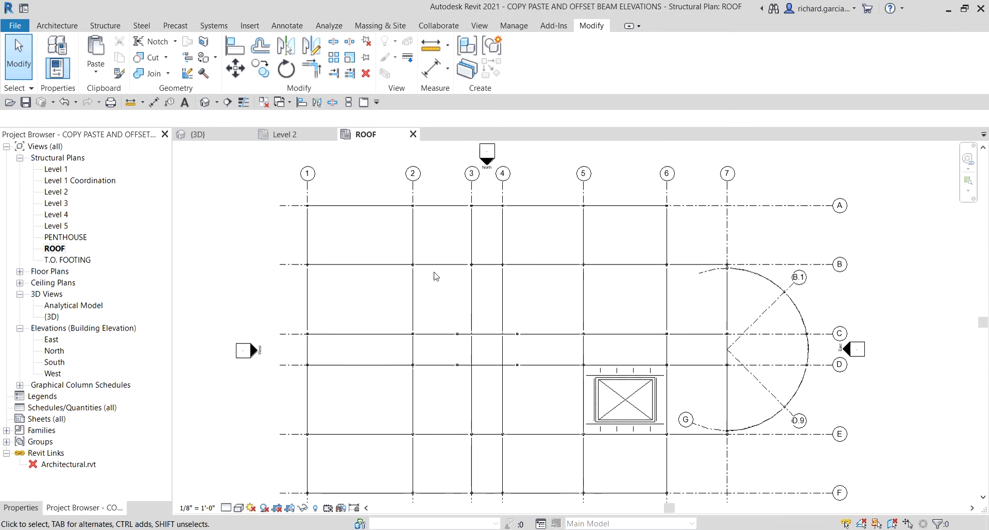
{"action": "left_click", "coordinate": [338, 206]}
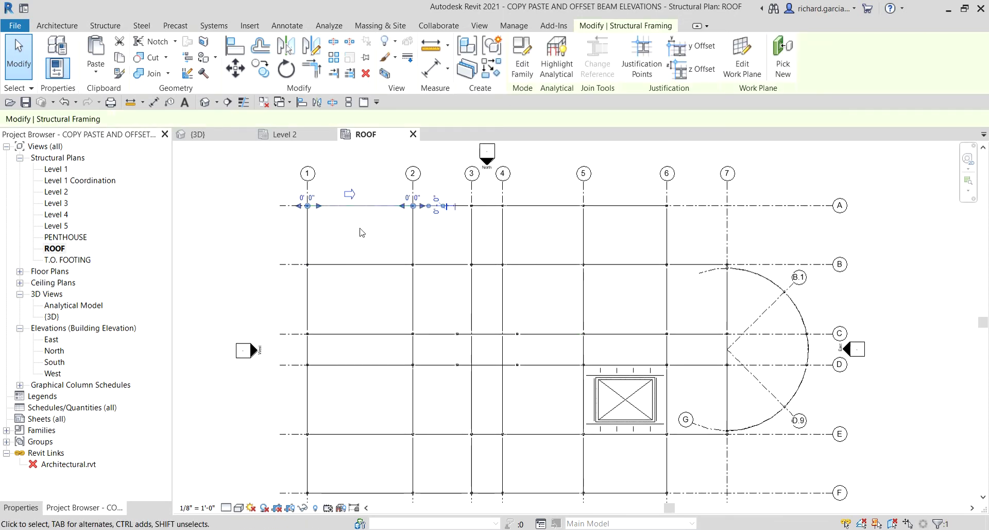
{"action": "left_click", "coordinate": [361, 264], "text": "ctrl"}
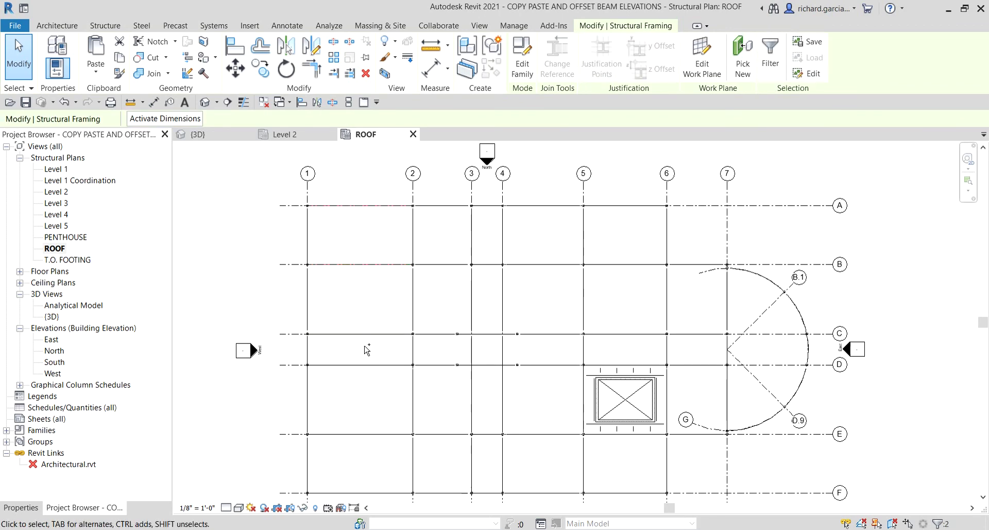
{"action": "left_click", "coordinate": [365, 334], "text": "ctrl"}
{"action": "left_click", "coordinate": [371, 365], "text": "ctrl"}
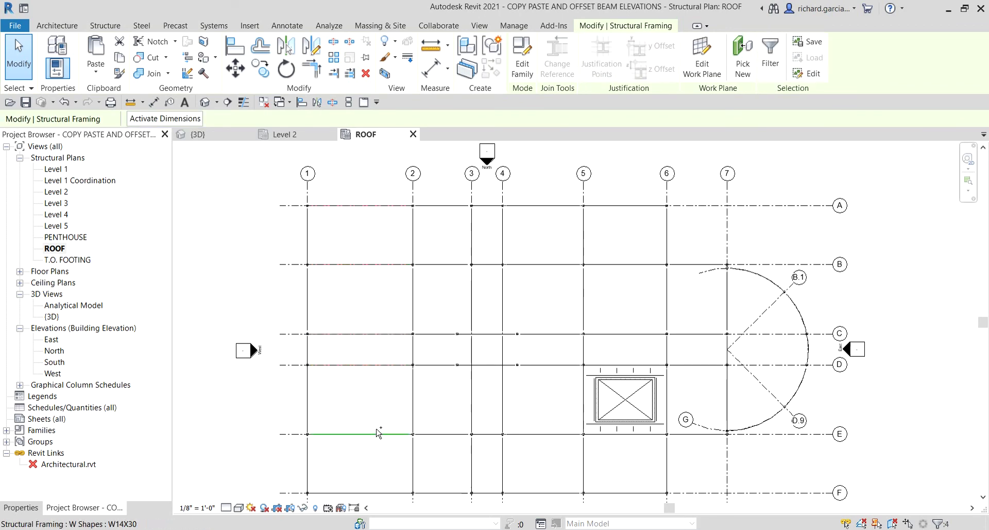
{"action": "left_click", "coordinate": [379, 434], "text": "ctrl"}
Step: Clear the selection, bring the top of the grid into view, and reselect the grid A girder
{"action": "scroll", "coordinate": [380, 422], "scroll_direction": "down", "scroll_amount": 2}
{"action": "left_click", "coordinate": [381, 275]}
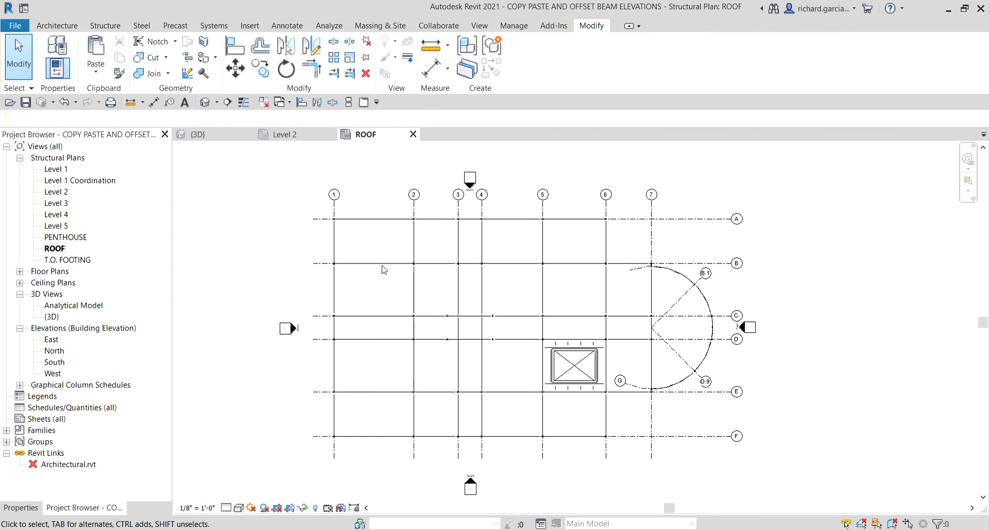
{"action": "left_click_drag", "start_coordinate": [388, 197], "coordinate": [366, 221]}
{"action": "scroll", "coordinate": [367, 221], "scroll_direction": "up", "scroll_amount": 1}
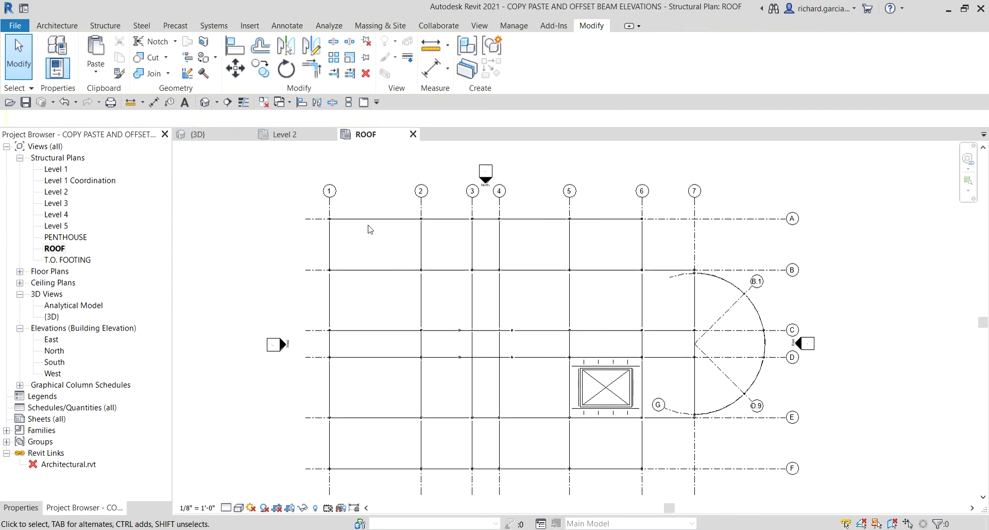
{"action": "middle_click_drag", "start_coordinate": [373, 239], "coordinate": [377, 205]}
{"action": "scroll", "coordinate": [377, 205], "scroll_direction": "down", "scroll_amount": 1}
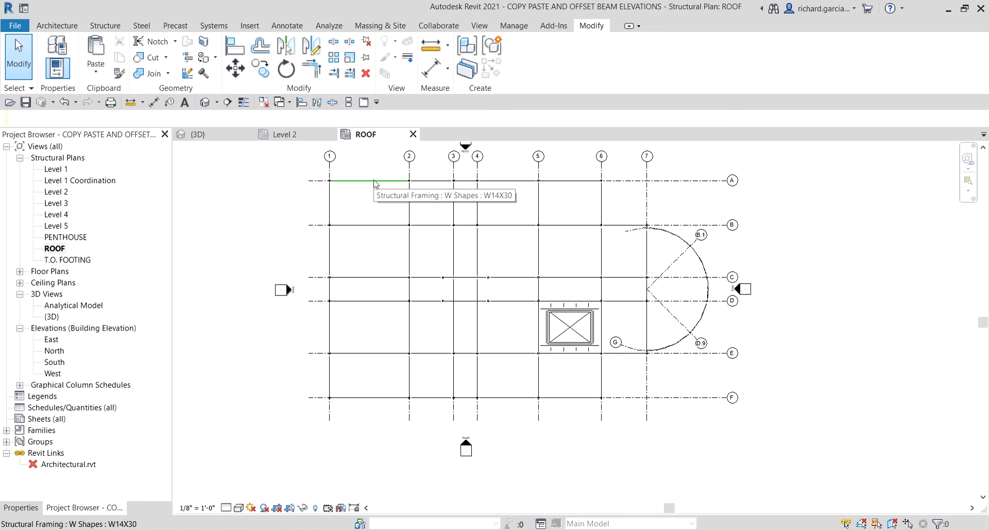
{"action": "left_click", "coordinate": [376, 181]}
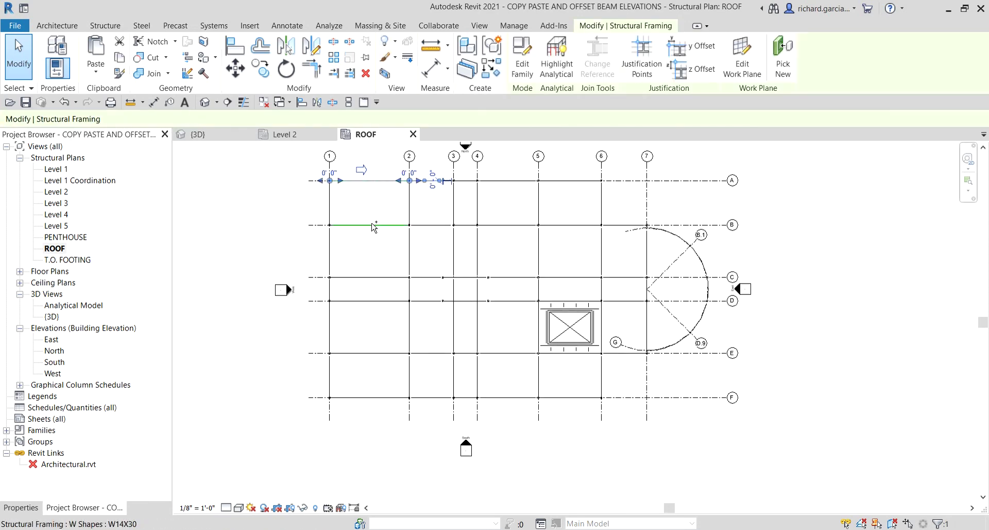
Step: Add the grid A–F roof beams between grids 1 and 4 to the selection
{"action": "left_click", "coordinate": [376, 277], "text": "ctrl"}
{"action": "left_click", "coordinate": [377, 301], "text": "ctrl"}
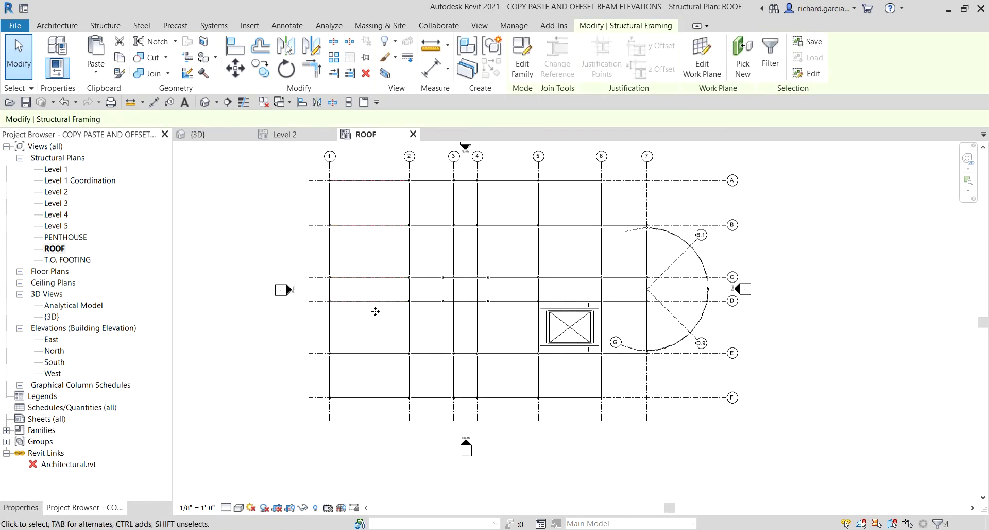
{"action": "left_click", "coordinate": [382, 353], "text": "ctrl"}
{"action": "left_click", "coordinate": [381, 397], "text": "ctrl"}
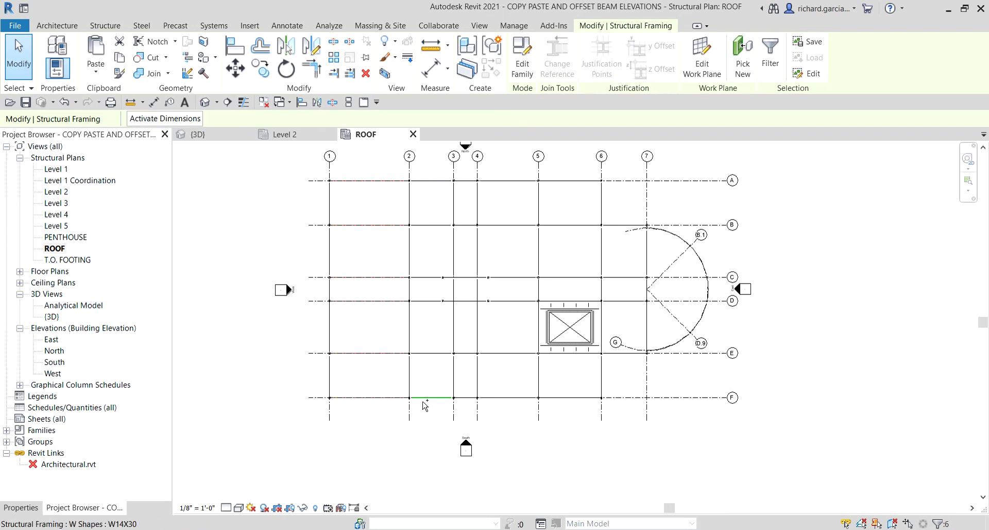
{"action": "left_click", "coordinate": [427, 397], "text": "ctrl"}
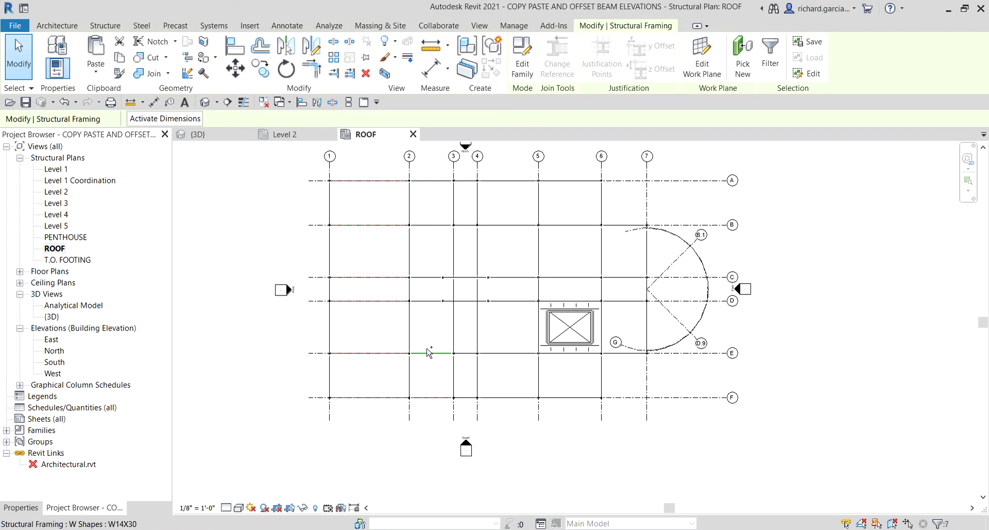
{"action": "left_click", "coordinate": [427, 300], "text": "ctrl"}
{"action": "left_click", "coordinate": [429, 277], "text": "ctrl"}
{"action": "left_click", "coordinate": [434, 182], "text": "ctrl"}
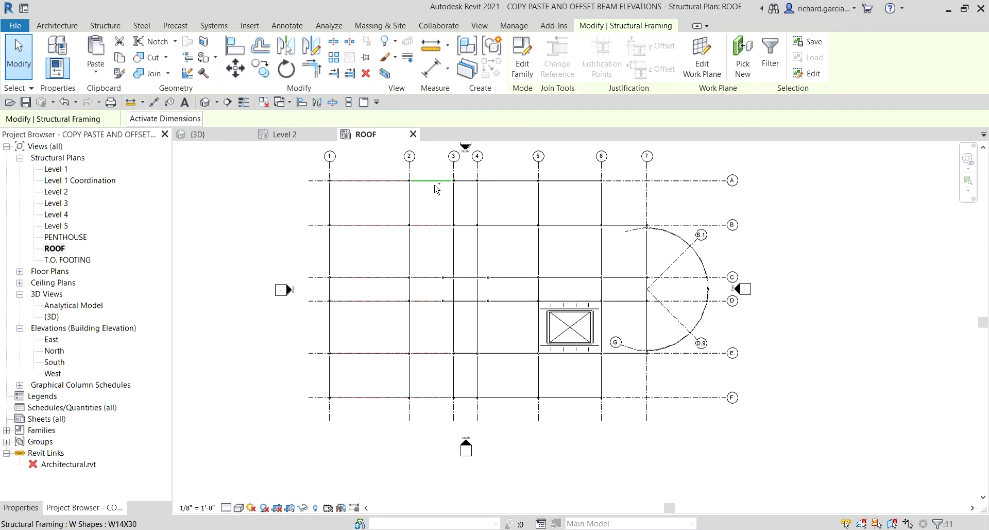
{"action": "left_click", "coordinate": [463, 278], "text": "ctrl"}
{"action": "left_click", "coordinate": [467, 301], "text": "ctrl"}
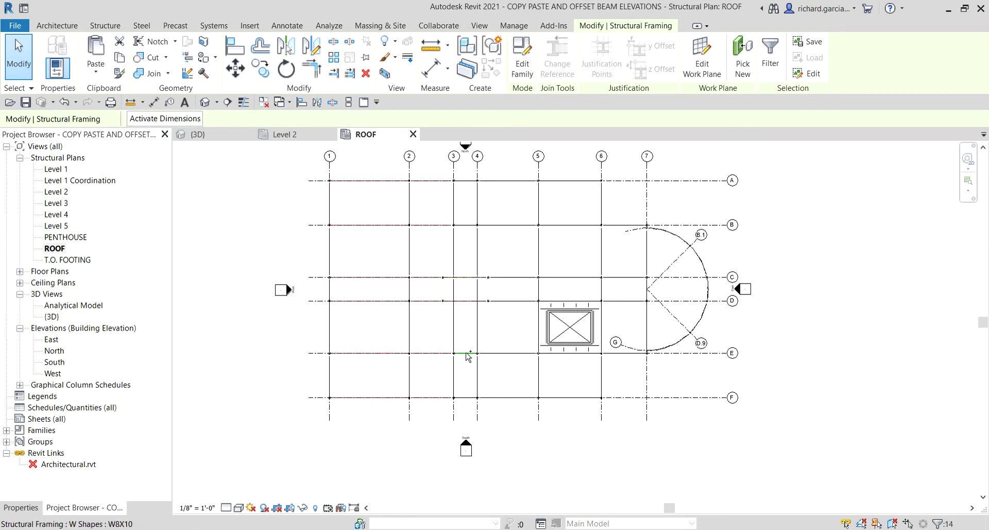
{"action": "left_click", "coordinate": [469, 397], "text": "ctrl"}
{"action": "left_click", "coordinate": [464, 225], "text": "ctrl"}
{"action": "left_click", "coordinate": [466, 182], "text": "ctrl"}
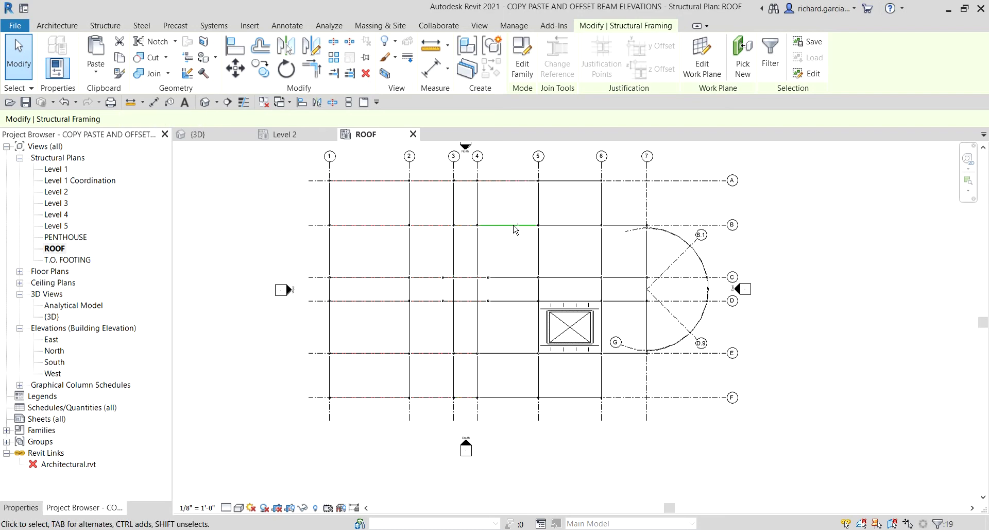
Step: Add the grid A–F roof beams between grids 4 and 6 to the selection
{"action": "left_click", "coordinate": [514, 278], "text": "ctrl"}
{"action": "left_click", "coordinate": [513, 301], "text": "ctrl"}
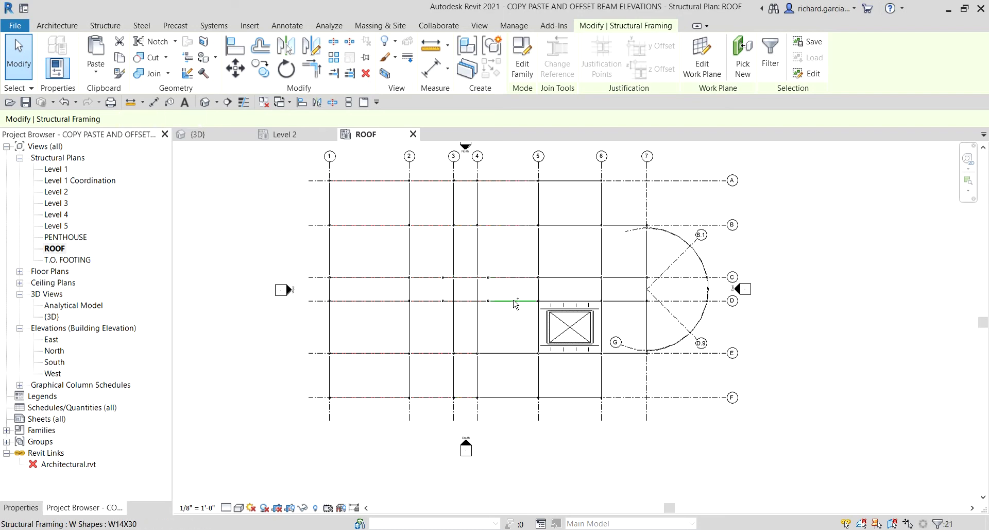
{"action": "left_click", "coordinate": [522, 355], "text": "ctrl"}
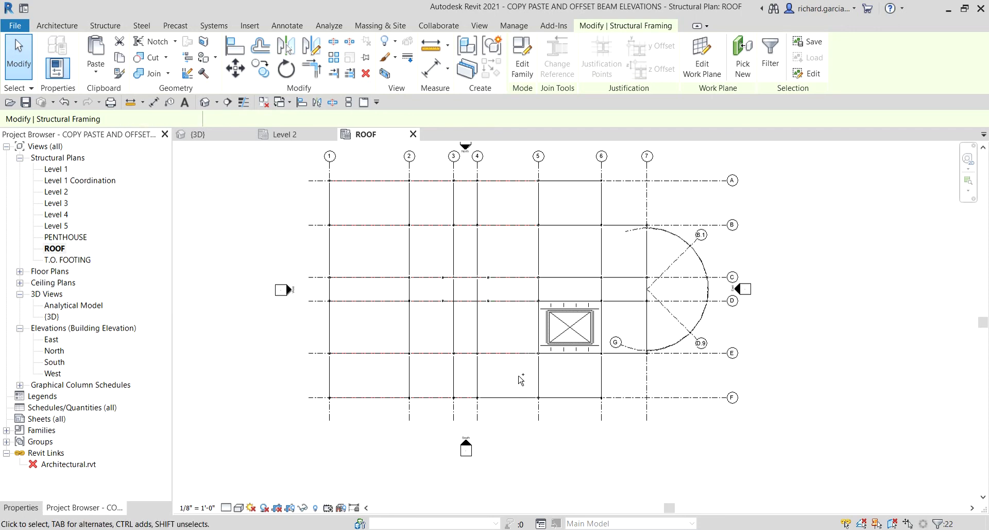
{"action": "left_click", "coordinate": [562, 400], "text": "ctrl"}
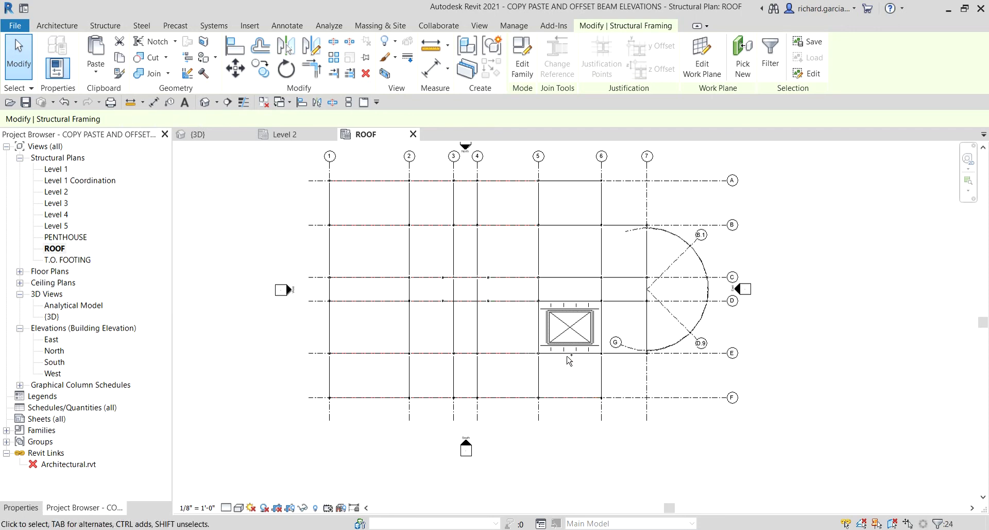
{"action": "left_click", "coordinate": [583, 301], "text": "ctrl"}
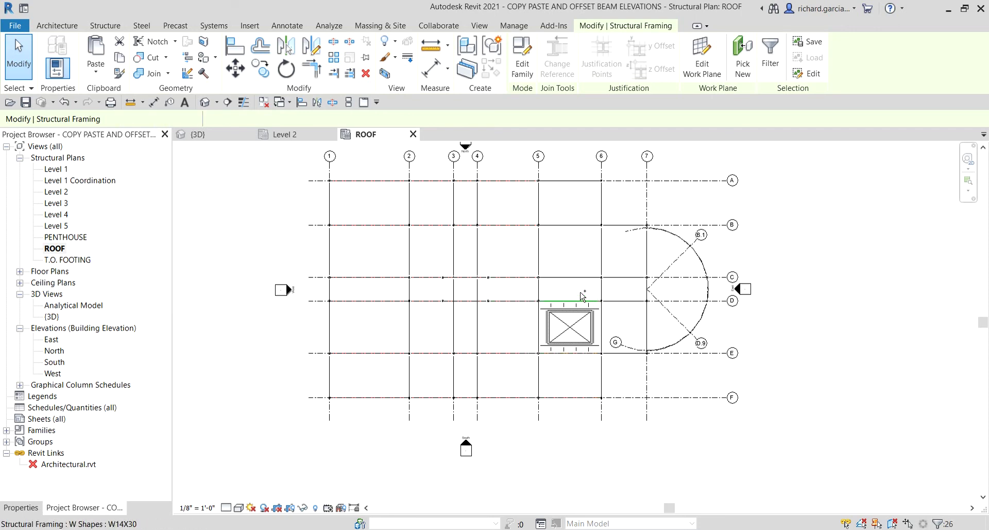
{"action": "left_click", "coordinate": [583, 254], "text": "ctrl"}
{"action": "left_click", "coordinate": [580, 180], "text": "ctrl"}
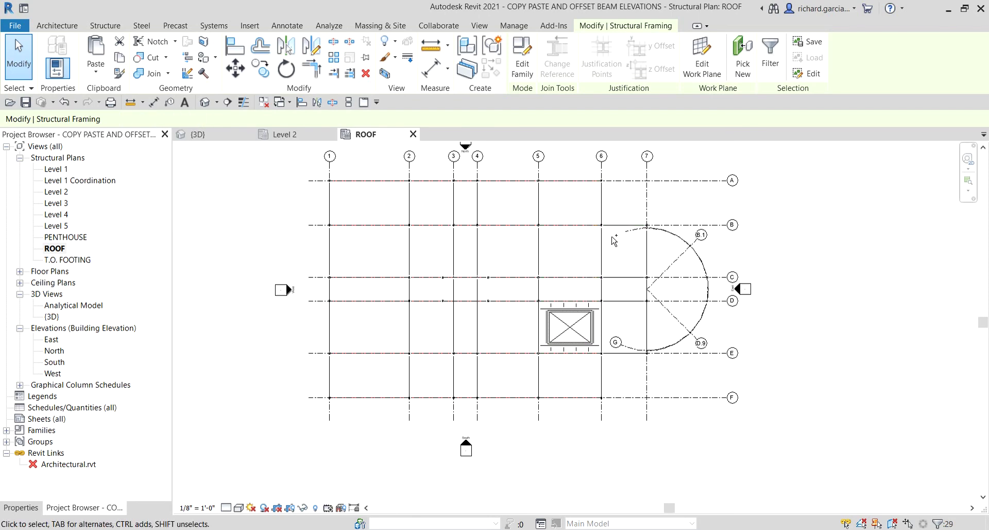
{"action": "left_click", "coordinate": [616, 235], "text": "ctrl"}
Step: Add the curved arc beams and grid C, D, E beams, then show the selection's properties
{"action": "scroll", "coordinate": [727, 289], "scroll_direction": "up", "scroll_amount": 2}
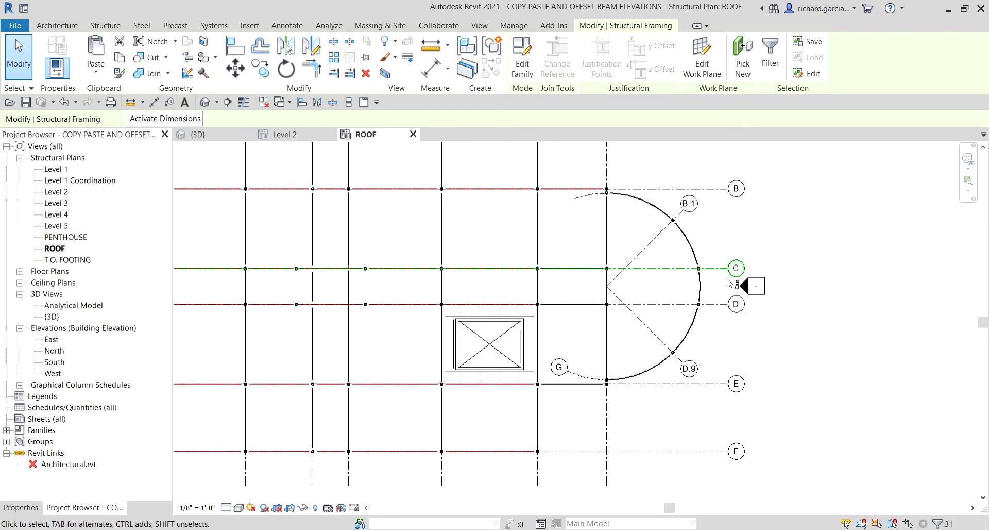
{"action": "left_click", "coordinate": [654, 209], "text": "ctrl"}
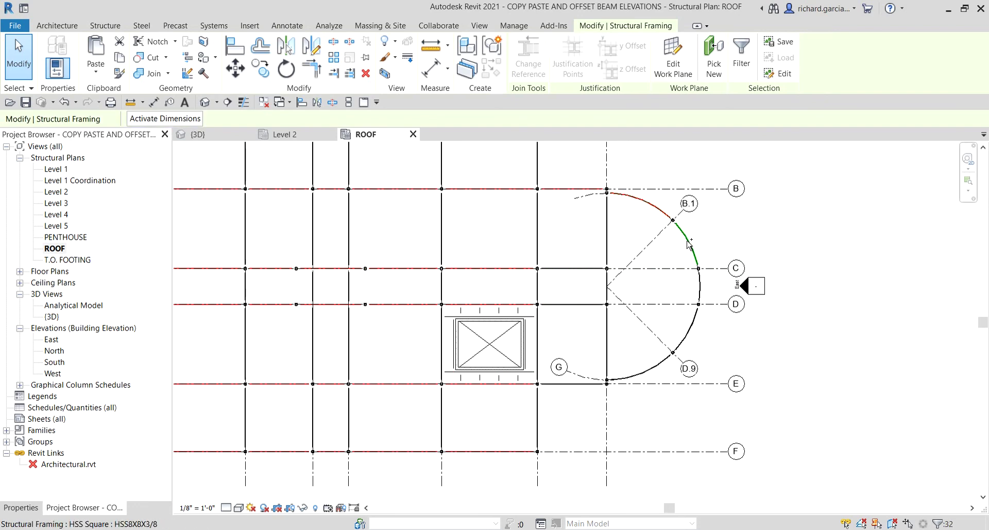
{"action": "left_click", "coordinate": [690, 243], "text": "ctrl"}
{"action": "scroll", "coordinate": [690, 243], "scroll_direction": "up", "scroll_amount": 2}
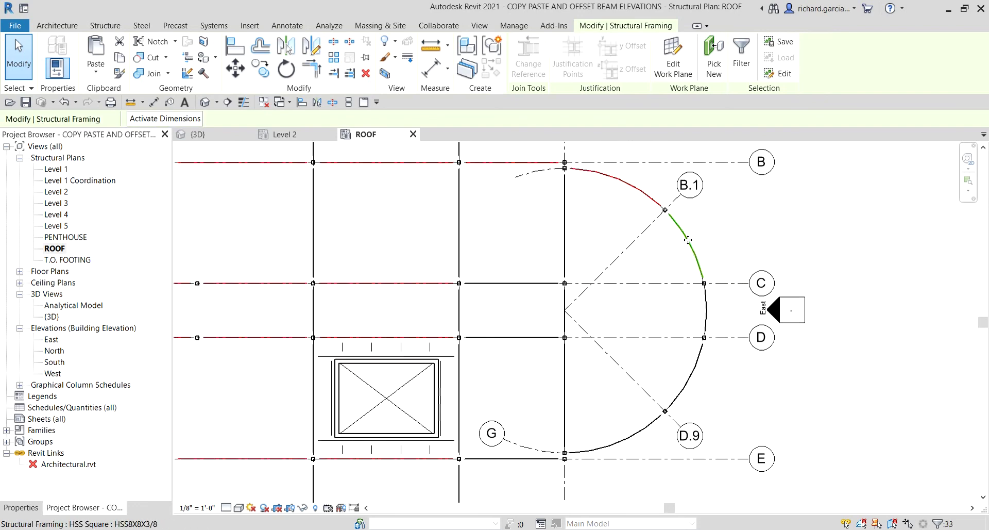
{"action": "left_click", "coordinate": [536, 285], "text": "ctrl"}
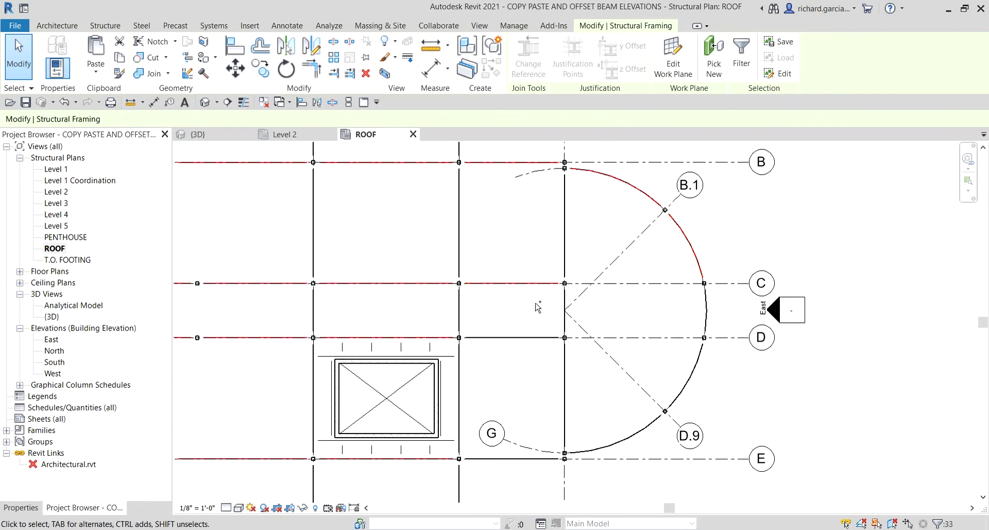
{"action": "left_click", "coordinate": [533, 338], "text": "ctrl"}
{"action": "left_click", "coordinate": [519, 458], "text": "ctrl"}
{"action": "left_click", "coordinate": [629, 443], "text": "ctrl"}
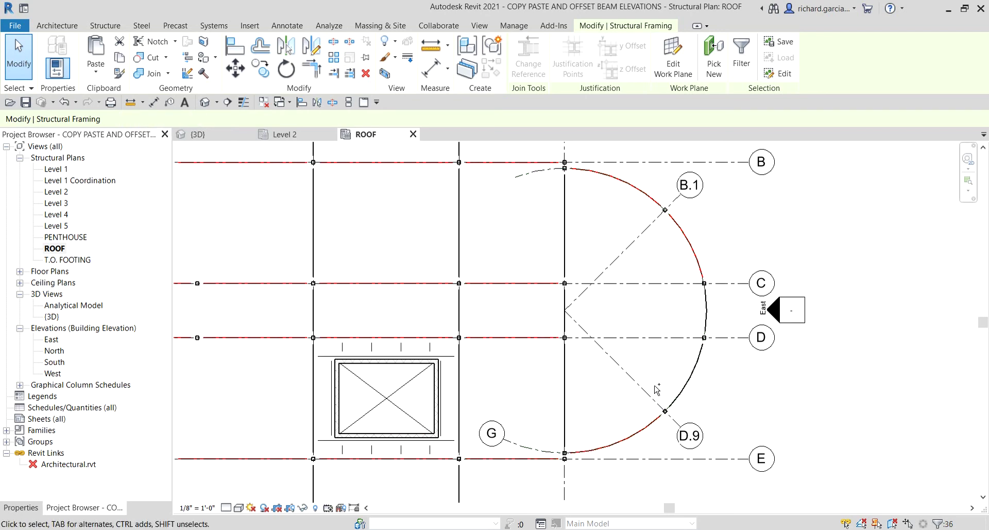
{"action": "left_click", "coordinate": [688, 386], "text": "ctrl"}
{"action": "scroll", "coordinate": [669, 360], "scroll_direction": "down", "scroll_amount": 2}
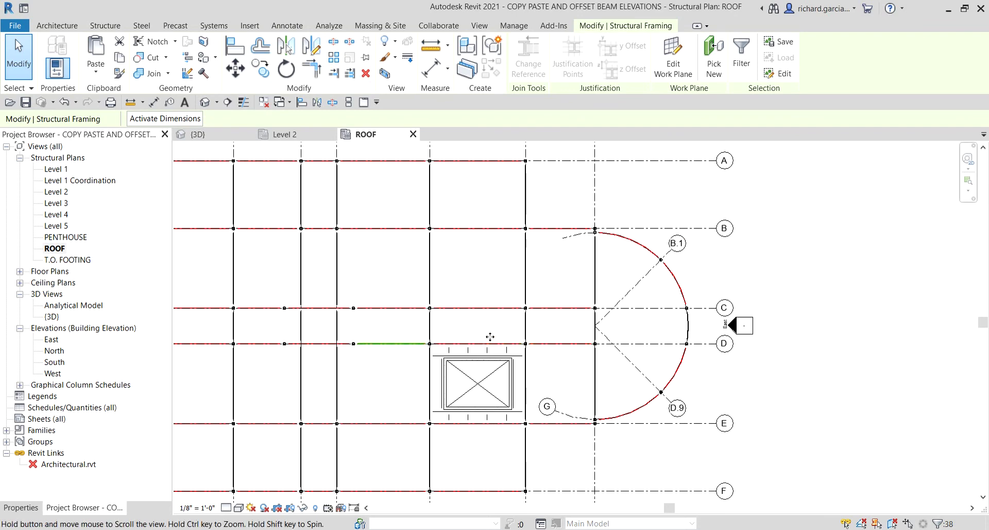
{"action": "middle_click_drag", "start_coordinate": [400, 268], "coordinate": [579, 310]}
{"action": "scroll", "coordinate": [579, 310], "scroll_direction": "down", "scroll_amount": 1}
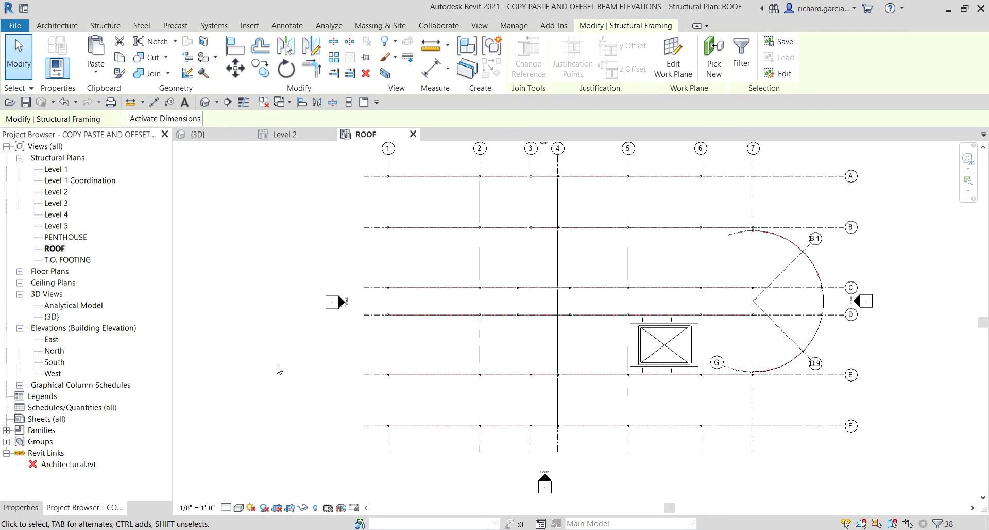
{"action": "left_click", "coordinate": [28, 508]}
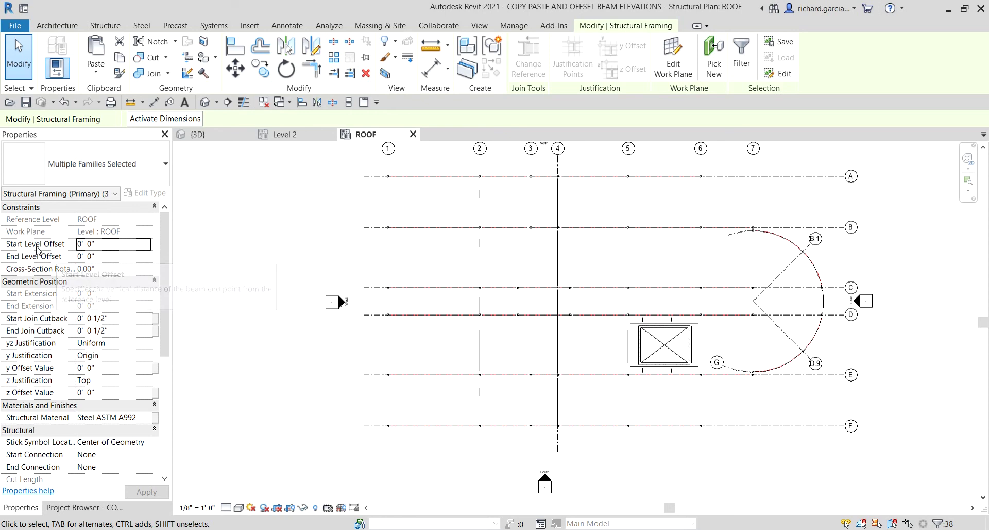
Step: Set the selected beams' Start and End Level Offsets to 0' 2 1/2"
{"action": "left_click", "coordinate": [58, 246]}
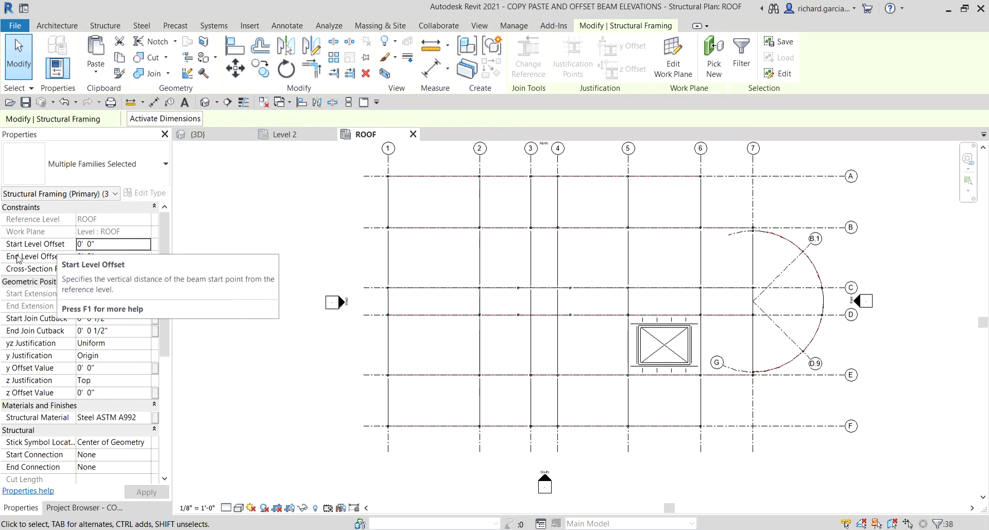
{"action": "left_click", "coordinate": [44, 259]}
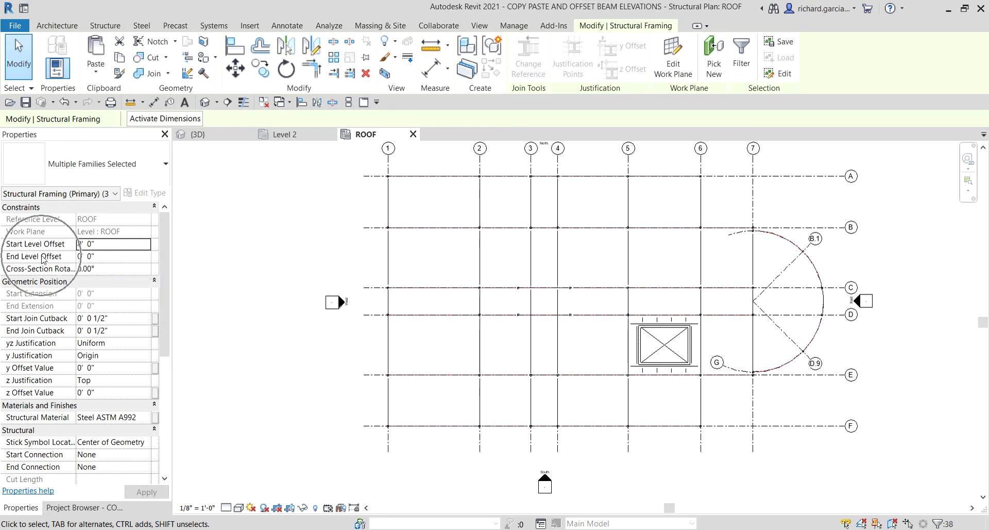
{"action": "left_click", "coordinate": [114, 247]}
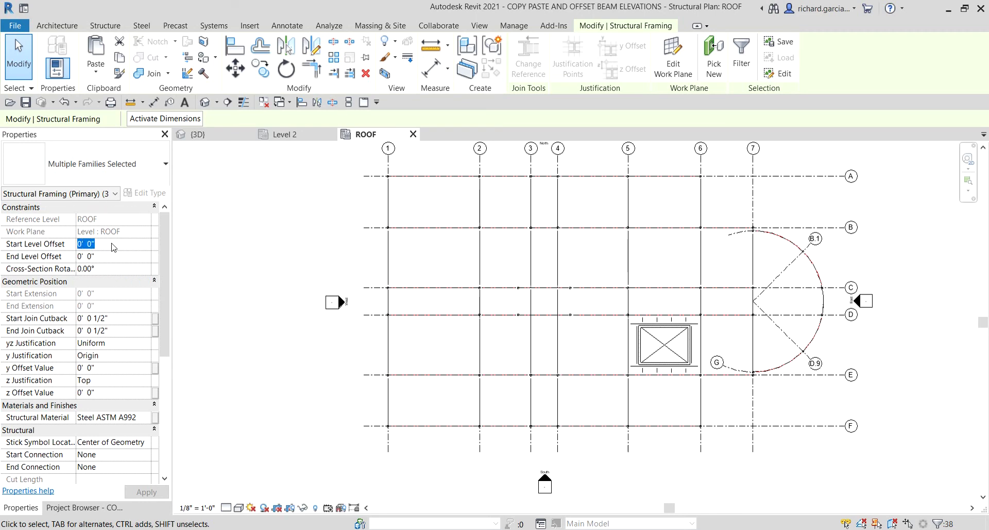
{"action": "type", "text": "2.5"}
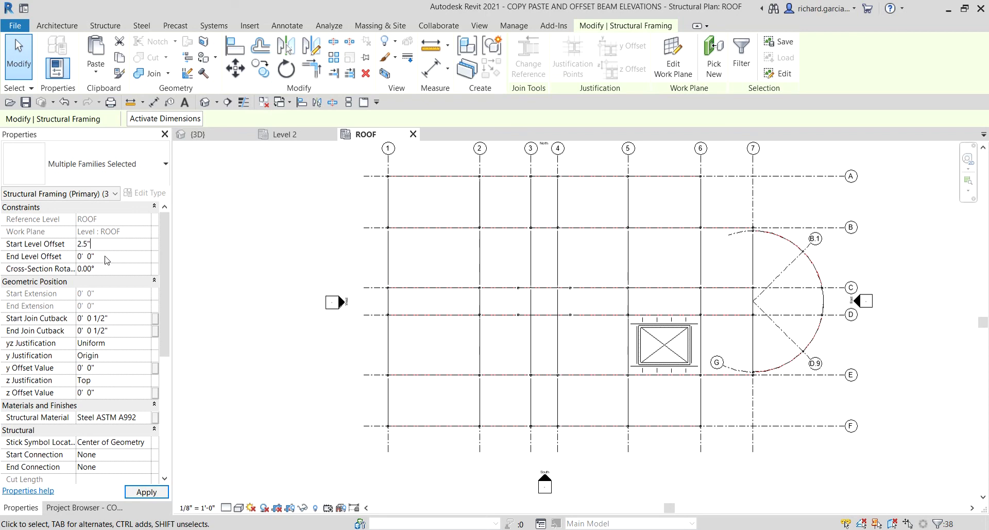
{"action": "left_click", "coordinate": [106, 260]}
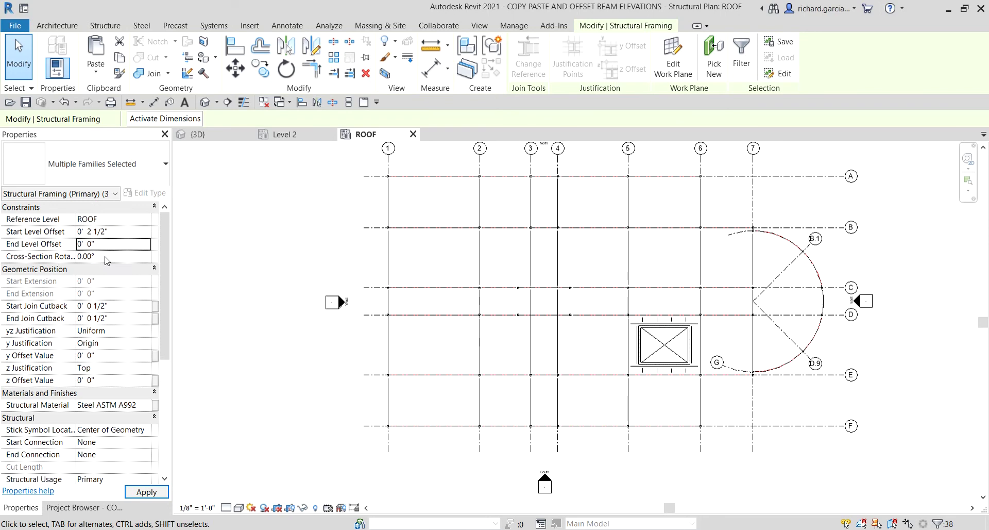
{"action": "double_click", "coordinate": [106, 242]}
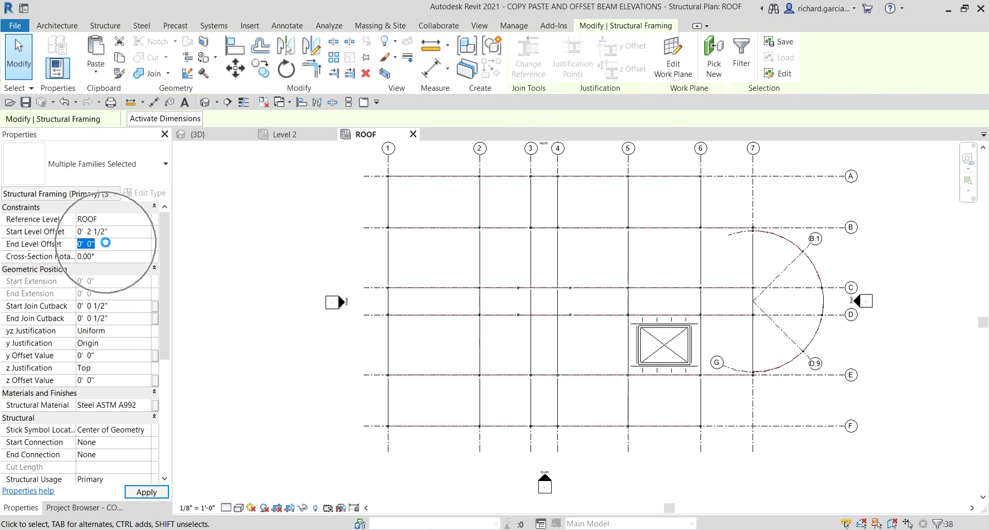
{"action": "key", "text": "ctrl"}
{"action": "key", "text": "ctrl"}
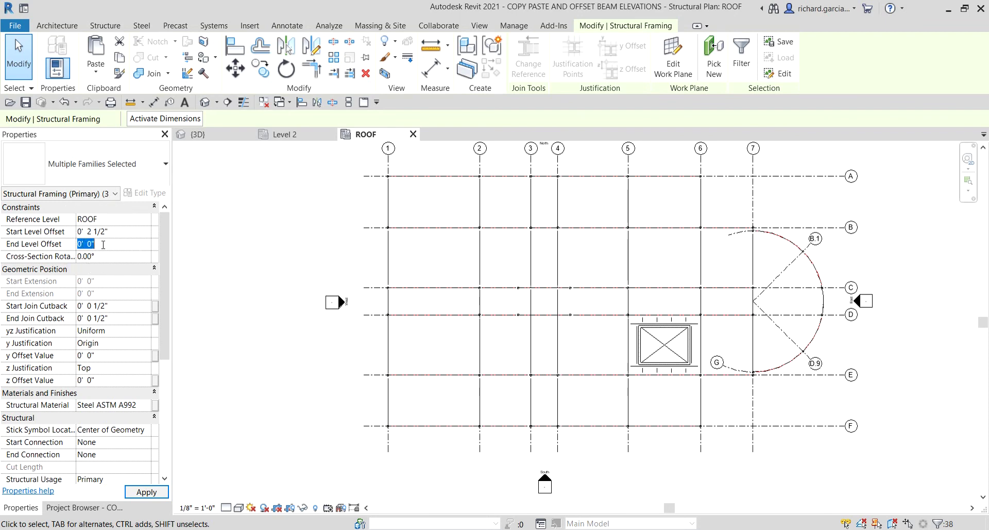
{"action": "type", "text": "2 1/2"}
{"action": "key", "text": "Return"}
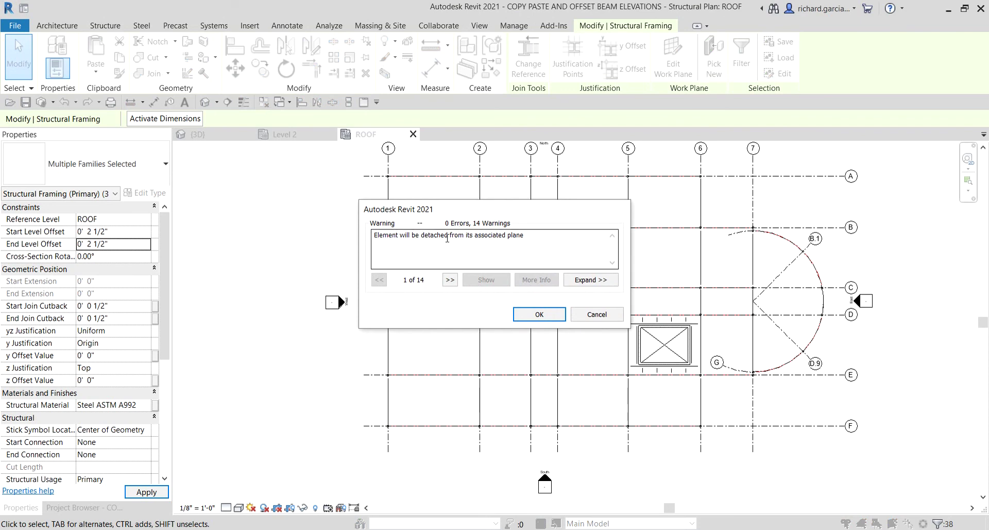
Step: Accept the 14 plane-detachment warnings and deselect the roof beams
{"action": "left_click", "coordinate": [539, 314]}
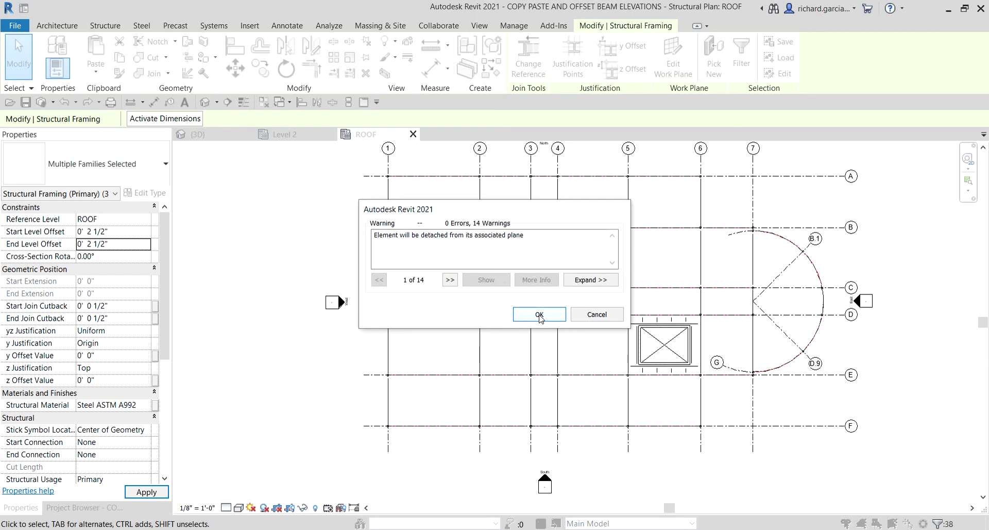
{"action": "left_click", "coordinate": [539, 315]}
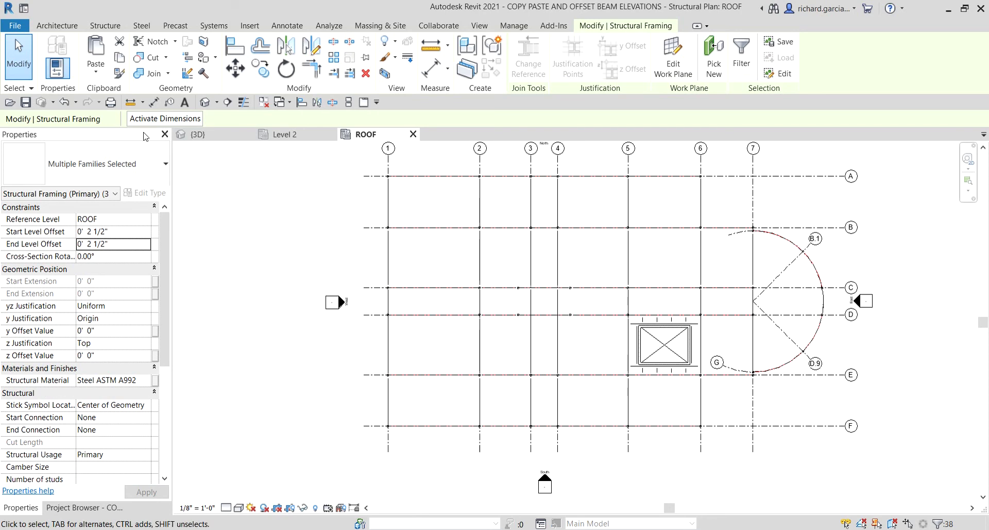
{"action": "left_click", "coordinate": [19, 57]}
{"action": "left_click", "coordinate": [305, 196]}
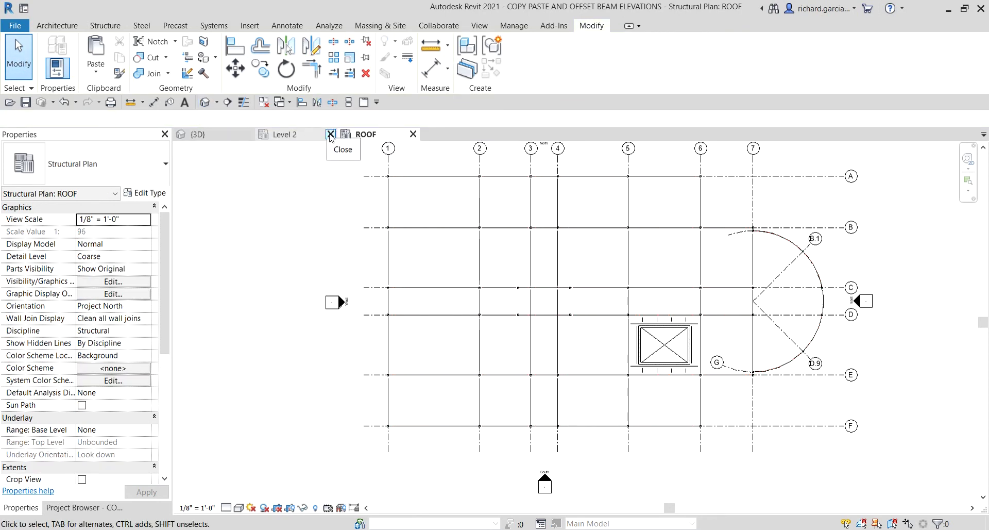
{"action": "left_click", "coordinate": [209, 136]}
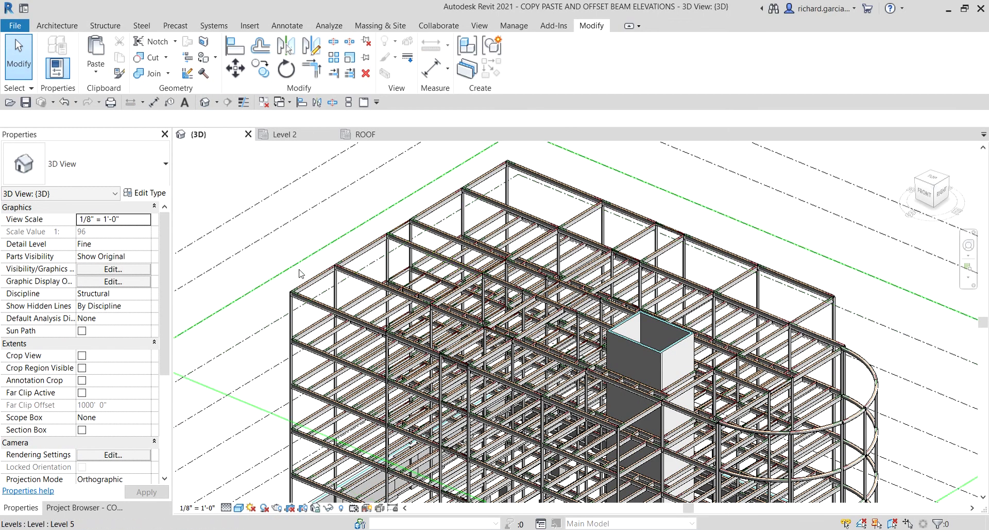
{"action": "scroll", "coordinate": [302, 273], "scroll_direction": "up", "scroll_amount": 10}
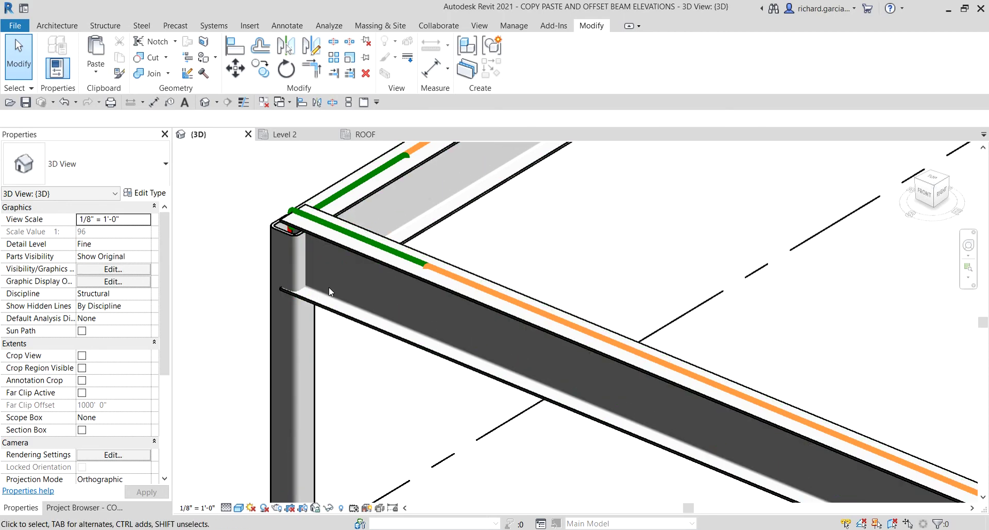
{"action": "scroll", "coordinate": [339, 276], "scroll_direction": "down", "scroll_amount": 8}
{"action": "middle_click_drag", "start_coordinate": [402, 360], "coordinate": [452, 442]}
{"action": "scroll", "coordinate": [550, 280], "scroll_direction": "up", "scroll_amount": 3}
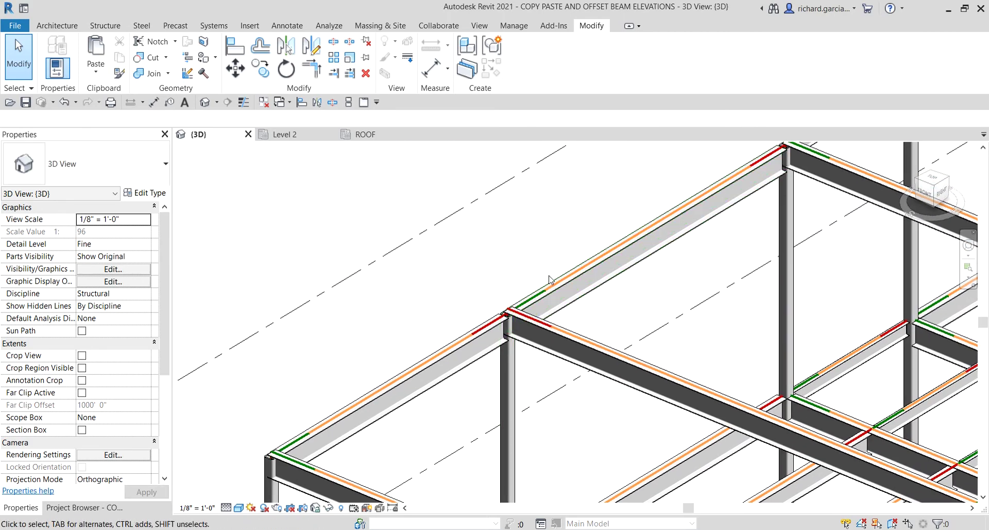
{"action": "scroll", "coordinate": [515, 325], "scroll_direction": "up", "scroll_amount": 4}
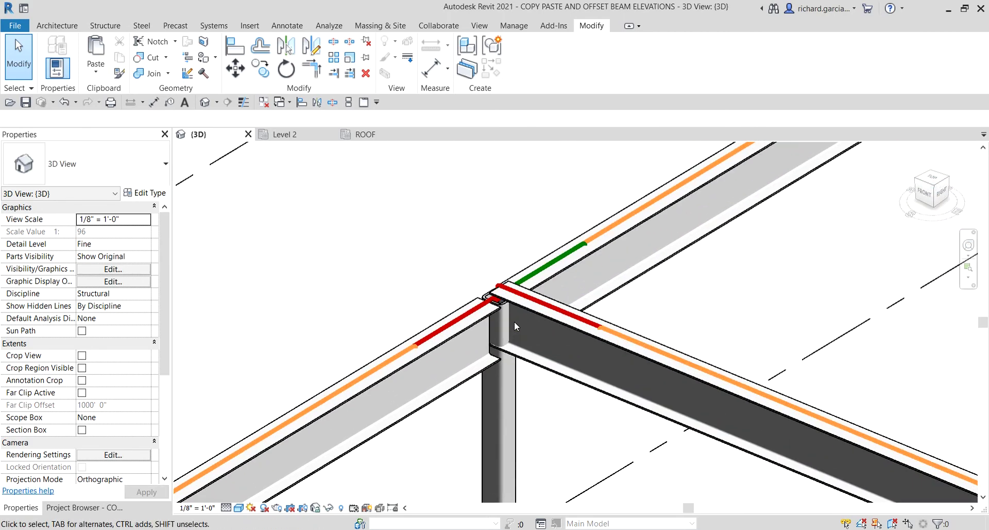
{"action": "scroll", "coordinate": [633, 420], "scroll_direction": "up", "scroll_amount": 2}
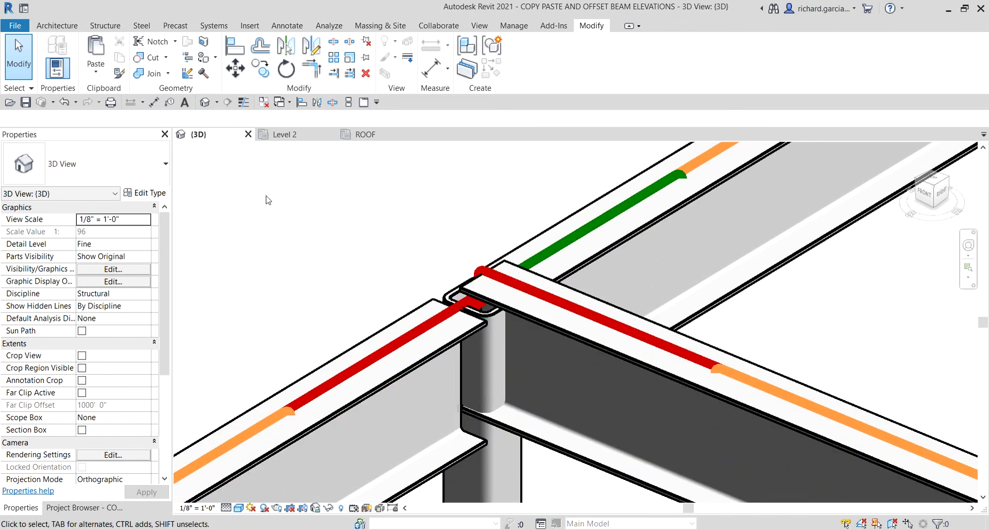
{"action": "left_click", "coordinate": [367, 135]}
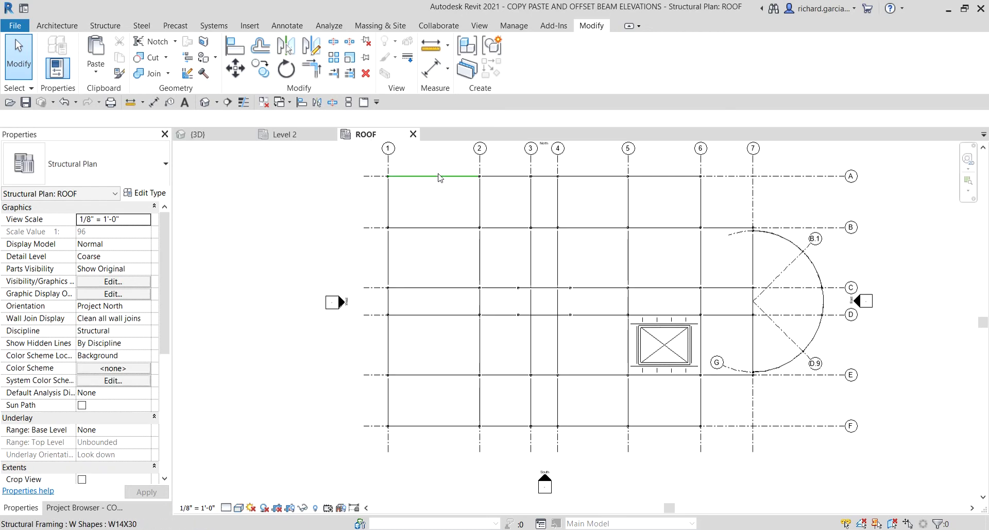
Step: Select the grid A and grid B roof beams across grids 1 to 7
{"action": "left_click", "coordinate": [438, 176]}
{"action": "left_click", "coordinate": [493, 177], "text": "ctrl"}
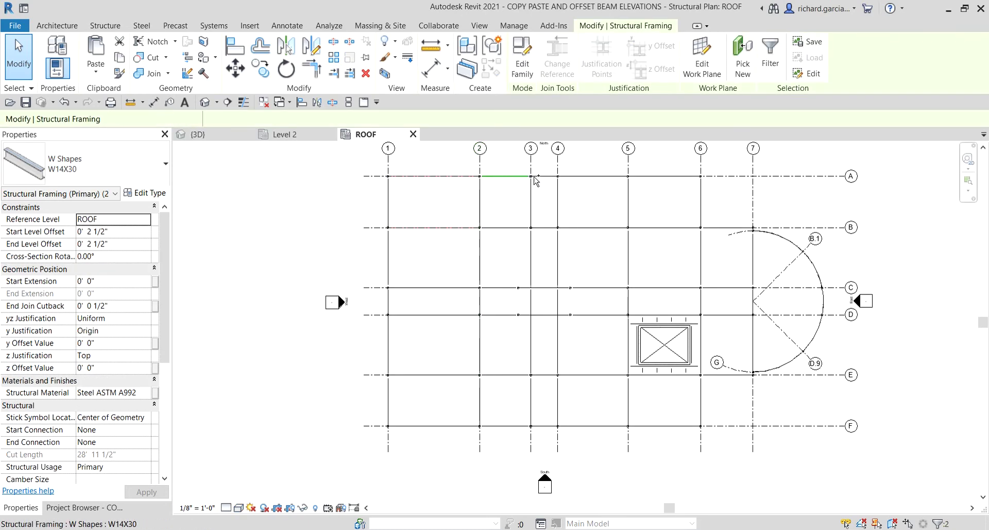
{"action": "left_click", "coordinate": [542, 176], "text": "ctrl"}
{"action": "left_click", "coordinate": [587, 176], "text": "ctrl"}
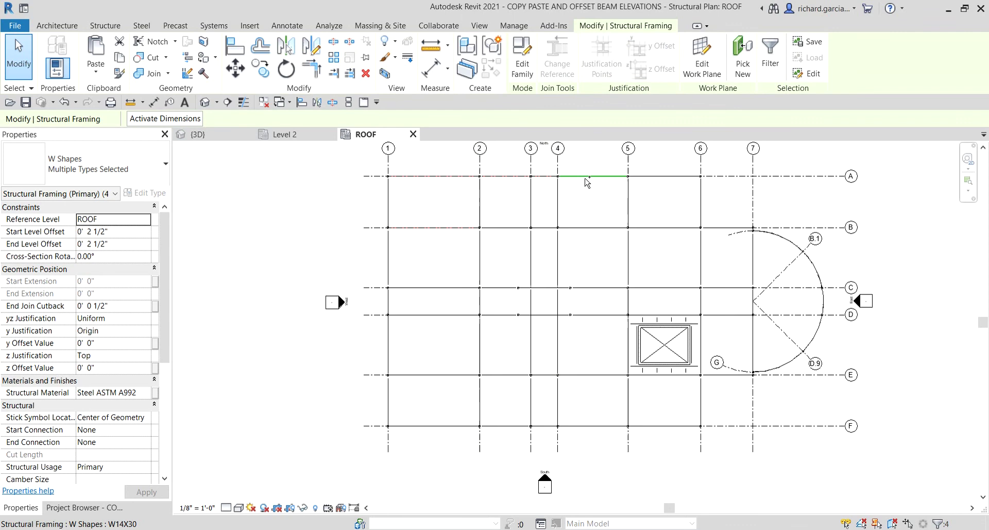
{"action": "left_click", "coordinate": [665, 176], "text": "ctrl"}
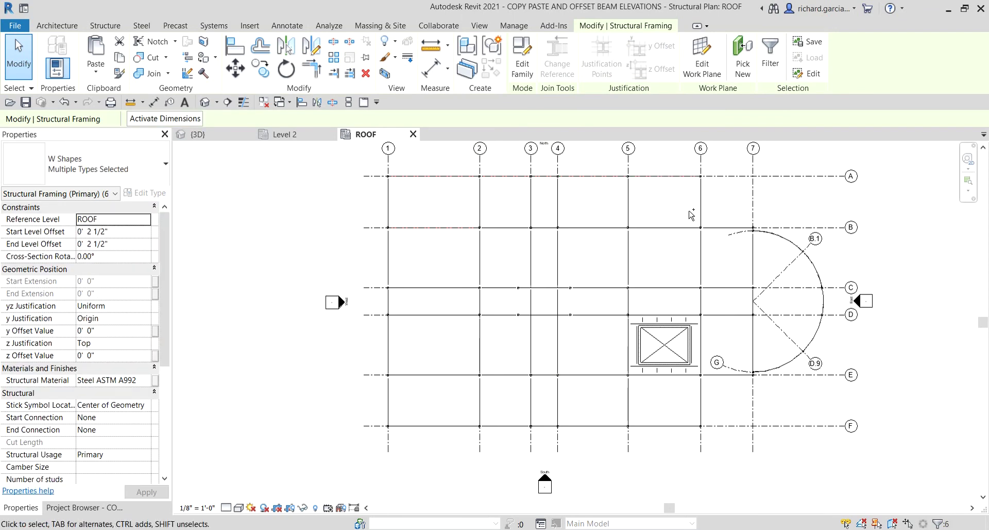
{"action": "left_click", "coordinate": [715, 227], "text": "ctrl"}
{"action": "left_click", "coordinate": [610, 227], "text": "ctrl"}
{"action": "left_click", "coordinate": [559, 232], "text": "ctrl"}
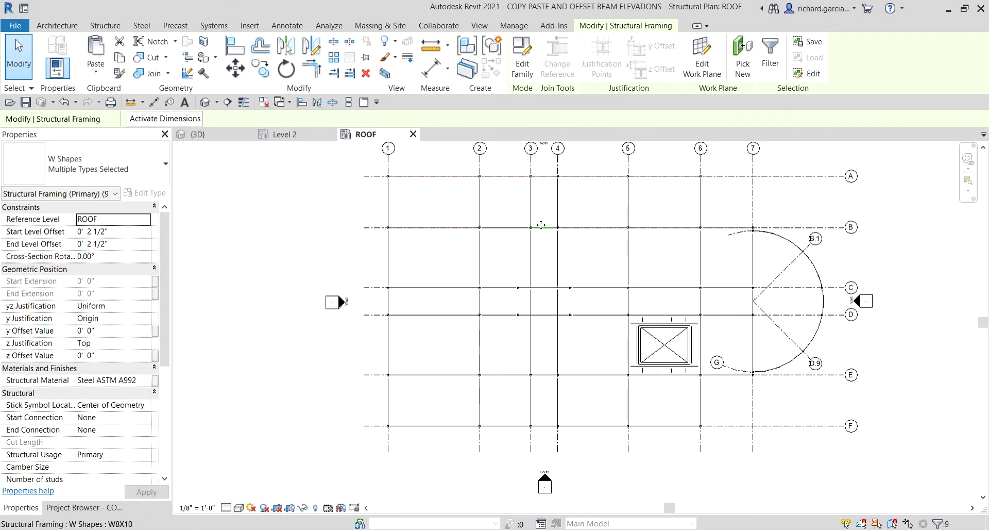
{"action": "left_click", "coordinate": [512, 231], "text": "ctrl"}
Step: Add the grid C–F beams in the 1–3 bays and the grid B beam between 3 and 4
{"action": "left_click", "coordinate": [456, 287], "text": "ctrl"}
{"action": "left_click", "coordinate": [457, 315], "text": "ctrl"}
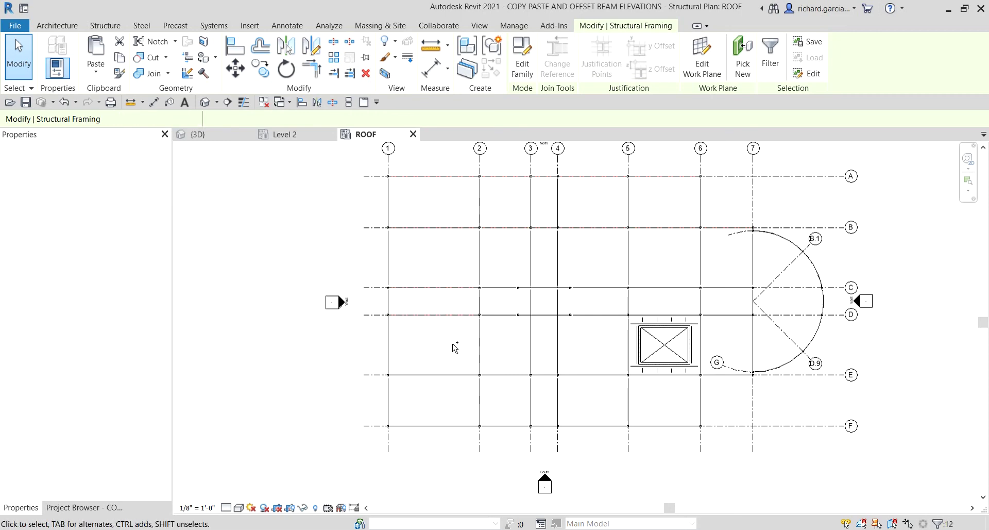
{"action": "left_click", "coordinate": [459, 426], "text": "ctrl"}
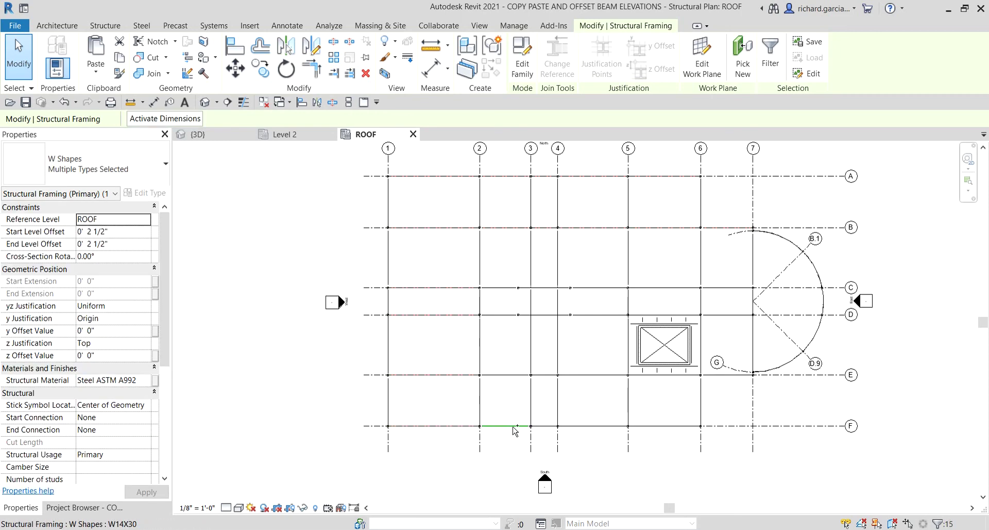
{"action": "left_click", "coordinate": [512, 427], "text": "ctrl"}
{"action": "left_click", "coordinate": [515, 377], "text": "ctrl"}
{"action": "left_click", "coordinate": [512, 315], "text": "ctrl"}
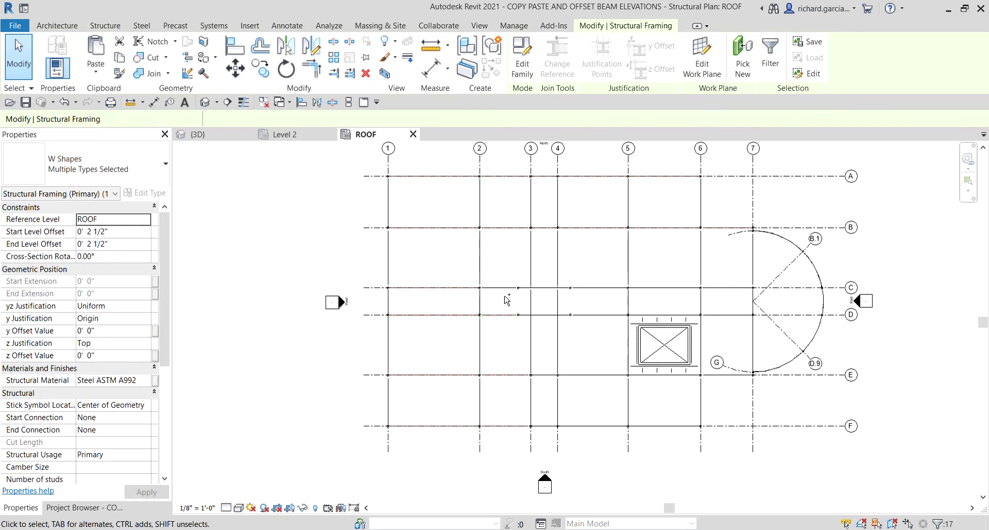
{"action": "left_click", "coordinate": [509, 288], "text": "ctrl"}
{"action": "left_click", "coordinate": [533, 230], "text": "ctrl"}
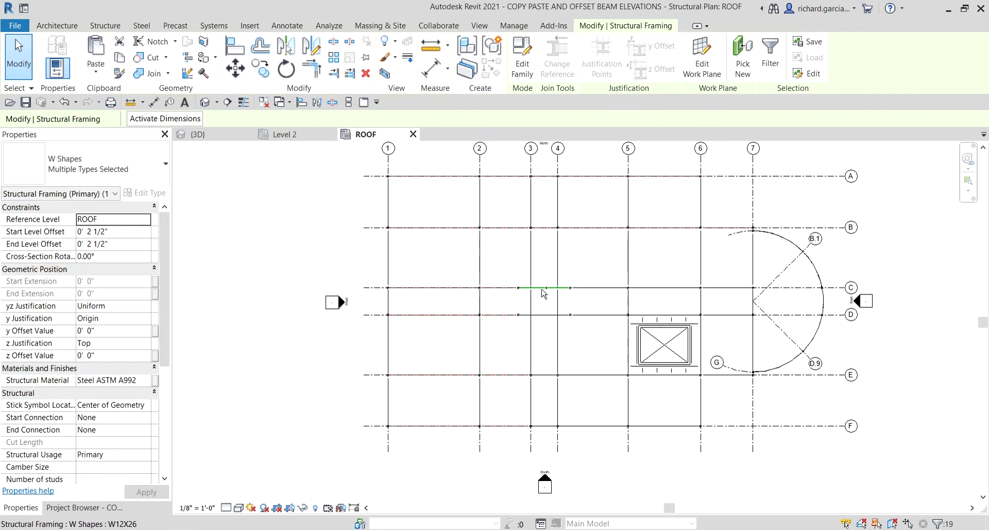
Step: Add the grid B–F beams in the 3–5 bays to the selection
{"action": "left_click", "coordinate": [545, 315], "text": "ctrl"}
{"action": "left_click", "coordinate": [545, 375], "text": "ctrl"}
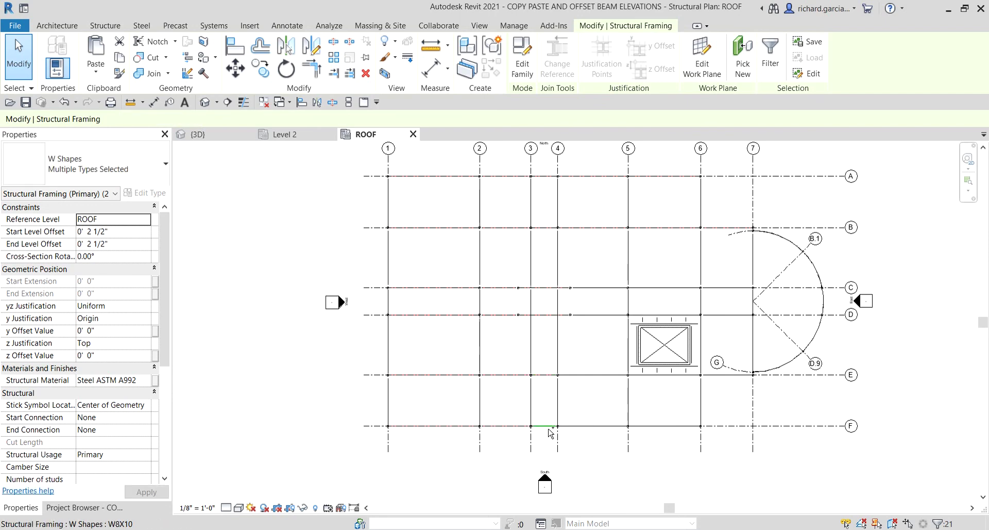
{"action": "left_click", "coordinate": [549, 426], "text": "ctrl"}
{"action": "left_click", "coordinate": [574, 426], "text": "ctrl"}
{"action": "left_click", "coordinate": [579, 375], "text": "ctrl"}
{"action": "left_click", "coordinate": [588, 315], "text": "ctrl"}
{"action": "left_click", "coordinate": [599, 288], "text": "ctrl"}
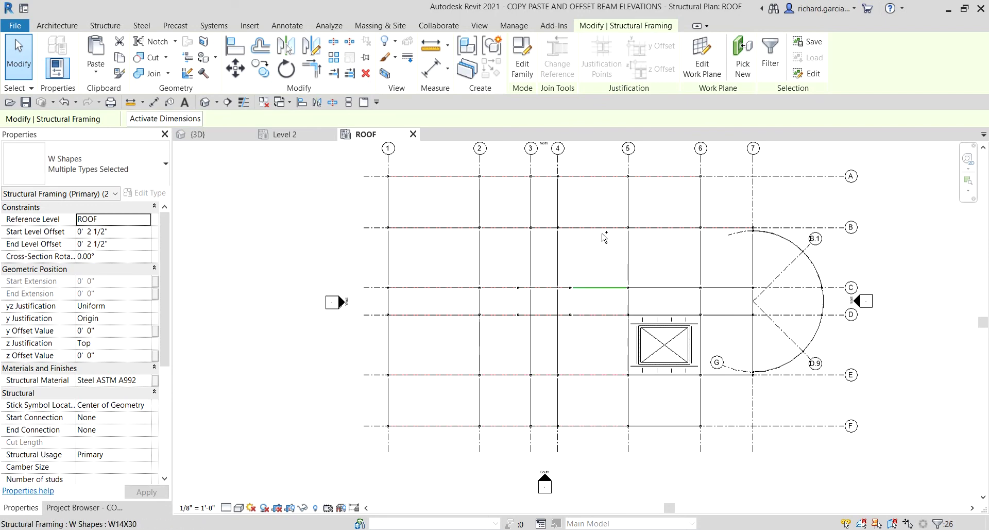
{"action": "left_click", "coordinate": [602, 229], "text": "ctrl"}
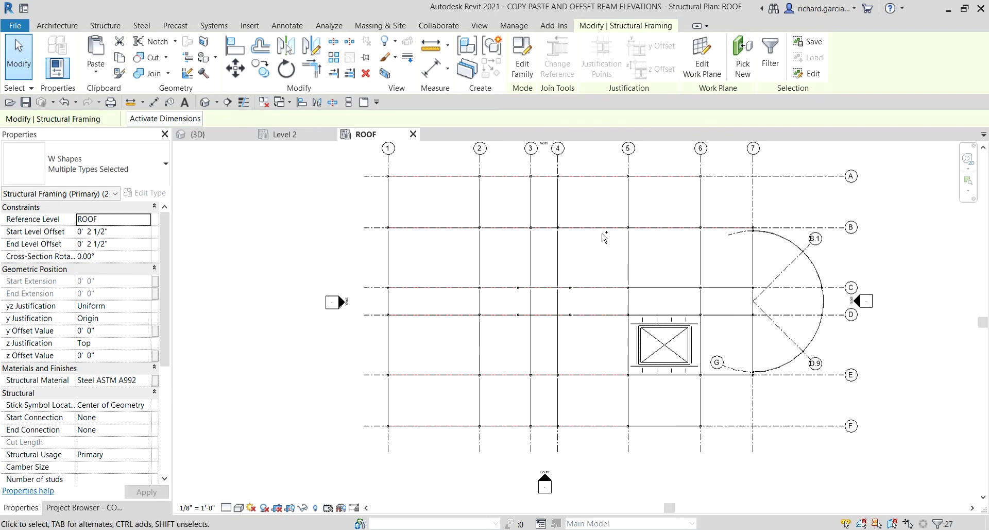
Step: Add the grid C–F beams between grids 5 and 6 and the curved arc beam segments
{"action": "left_click", "coordinate": [670, 287], "text": "ctrl"}
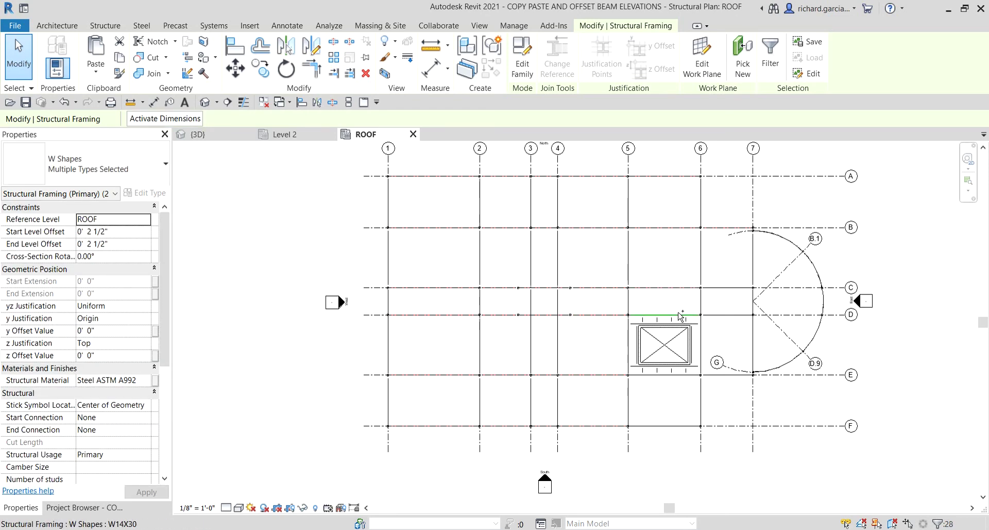
{"action": "left_click", "coordinate": [683, 315], "text": "ctrl"}
{"action": "left_click", "coordinate": [683, 401], "text": "ctrl"}
{"action": "left_click", "coordinate": [708, 404], "text": "ctrl"}
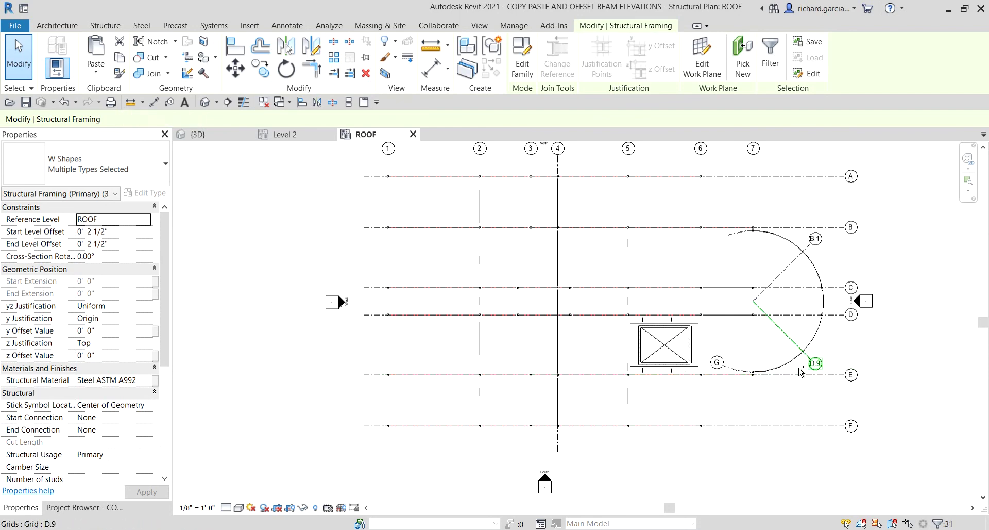
{"action": "left_click", "coordinate": [811, 342], "text": "ctrl"}
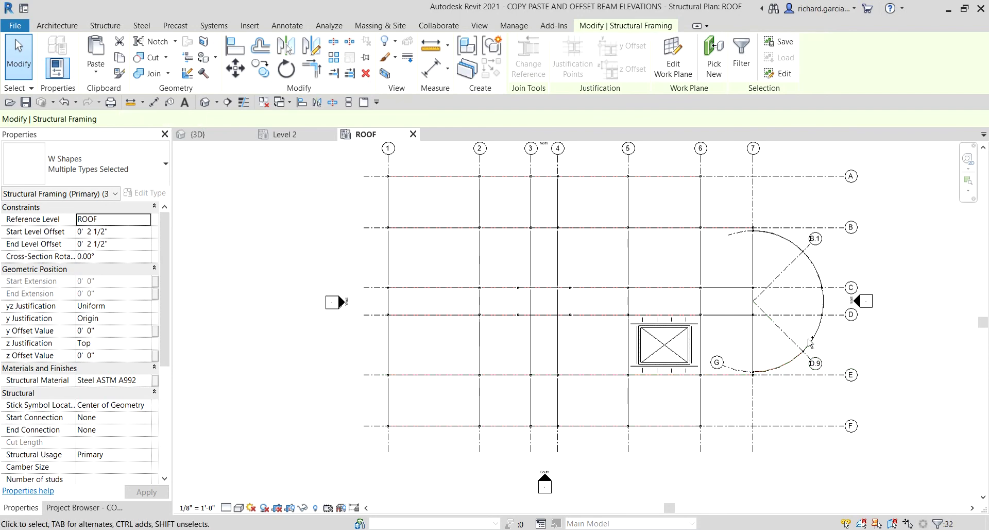
{"action": "left_click", "coordinate": [735, 315], "text": "ctrl"}
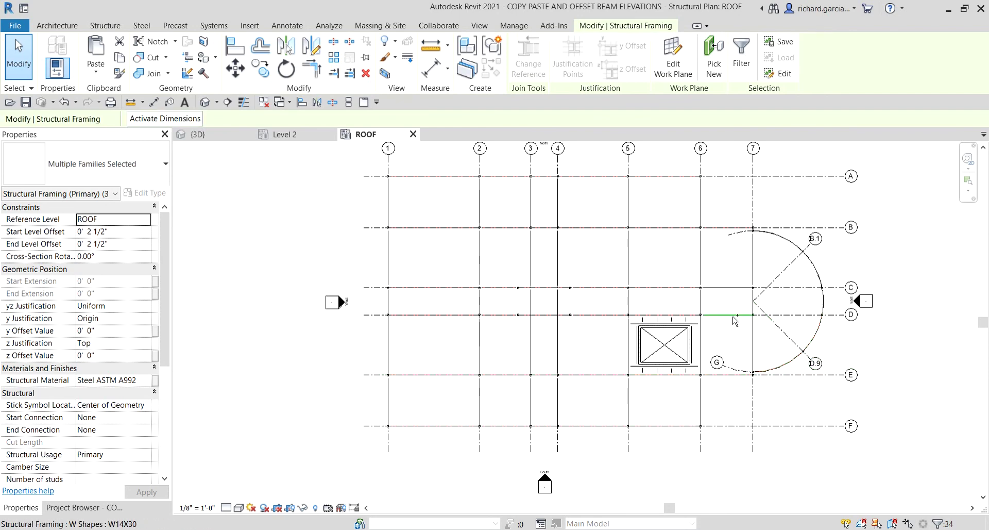
{"action": "left_click", "coordinate": [791, 247], "text": "ctrl"}
{"action": "left_click", "coordinate": [811, 273], "text": "ctrl"}
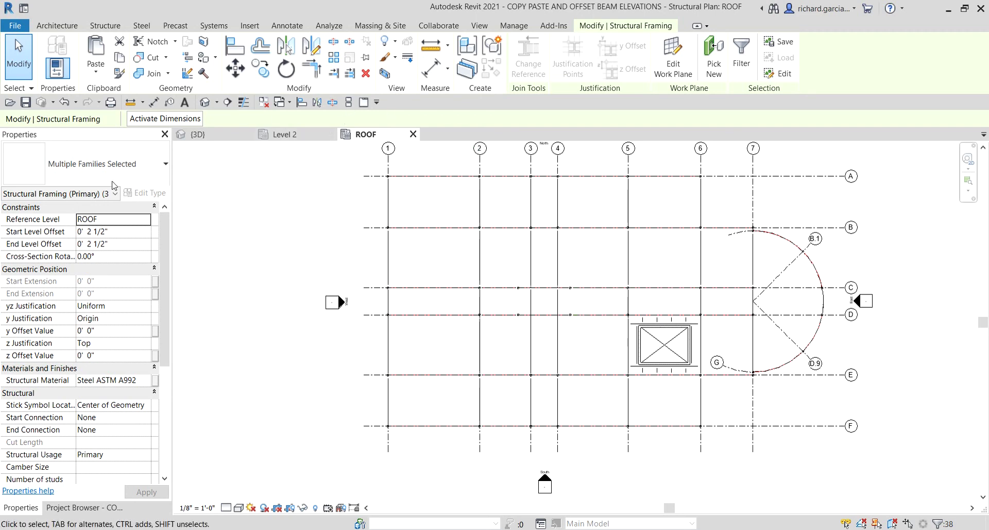
Step: Set Start and End Level Offsets to -0' 2 1/2" and apply them to the selected beams
{"action": "left_click", "coordinate": [126, 232]}
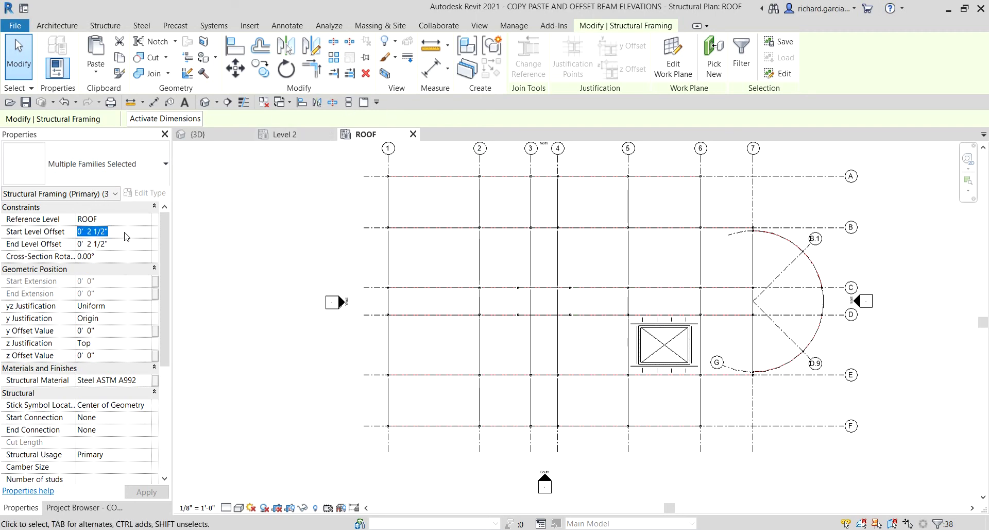
{"action": "type", "text": "-2."}
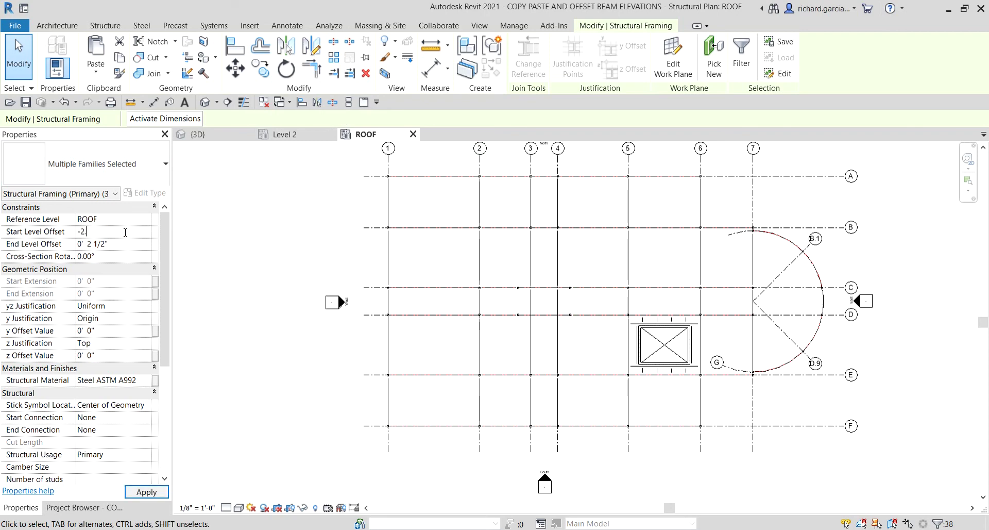
{"action": "type", "text": "5"}
{"action": "key", "text": "Return"}
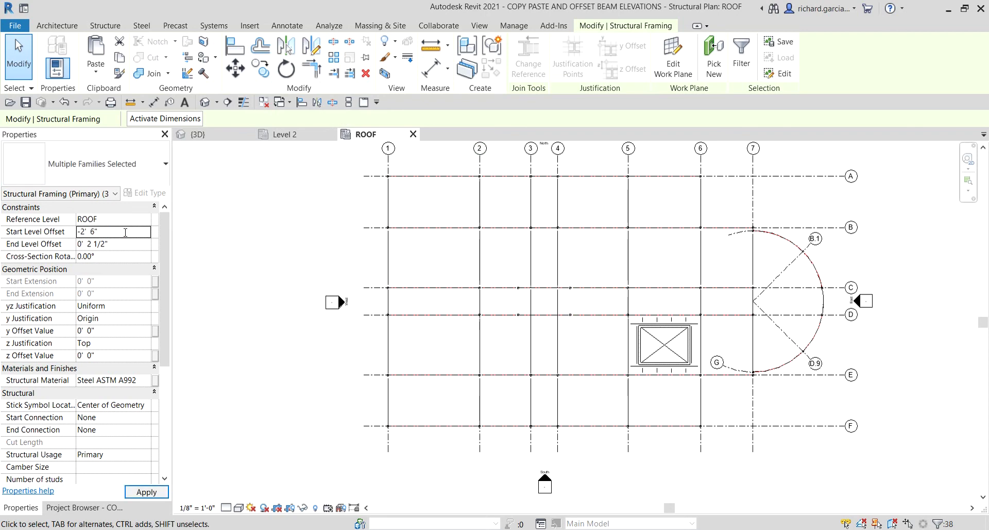
{"action": "left_click", "coordinate": [119, 231]}
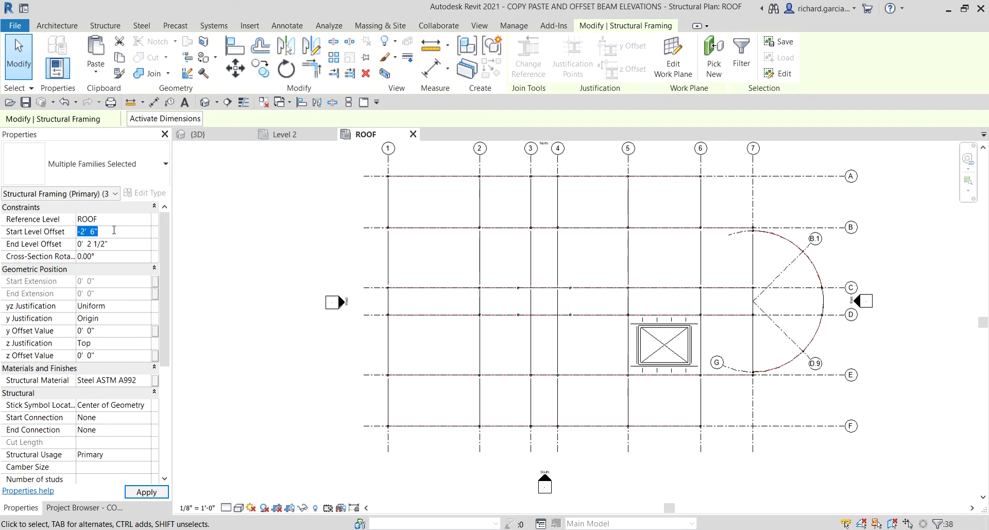
{"action": "type", "text": "-2.5\""}
{"action": "key", "text": "Return"}
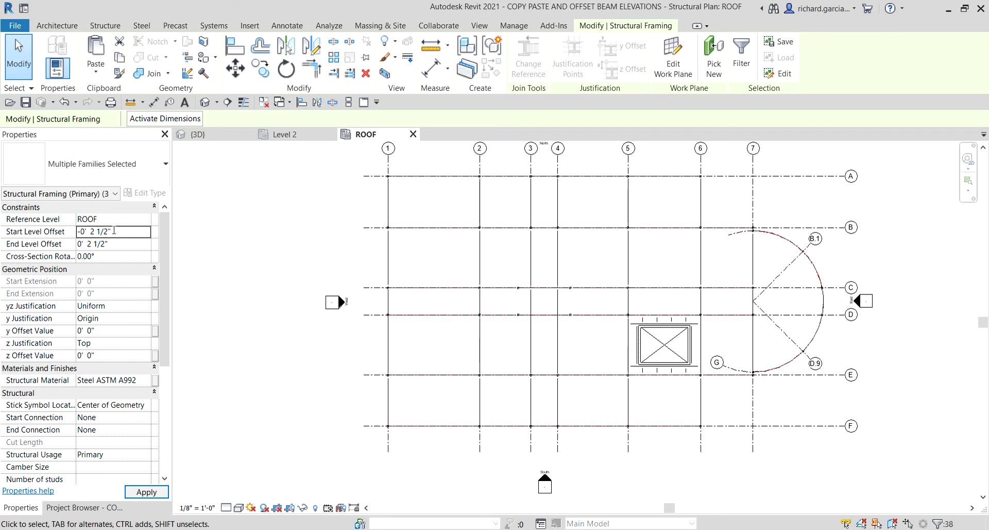
{"action": "left_click", "coordinate": [119, 246]}
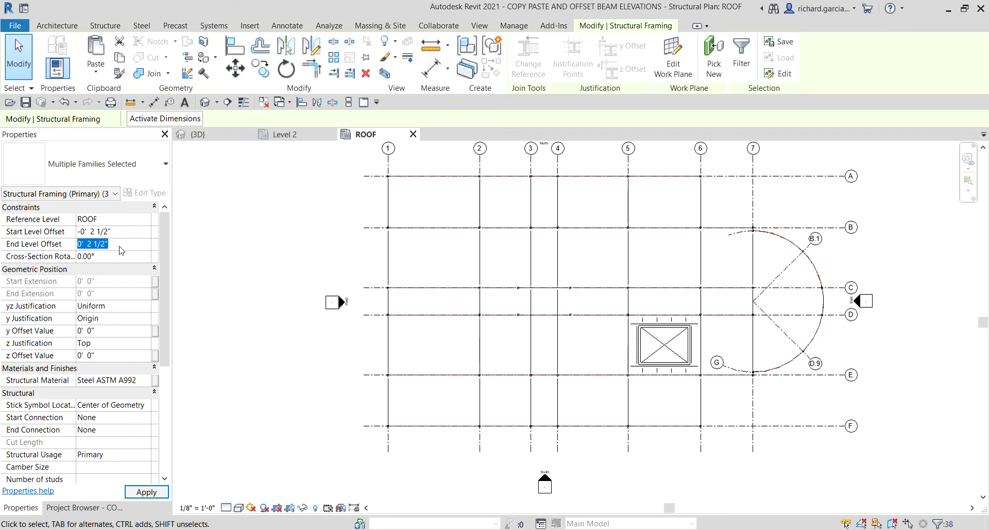
{"action": "type", "text": "-2.5\""}
{"action": "key", "text": "Return"}
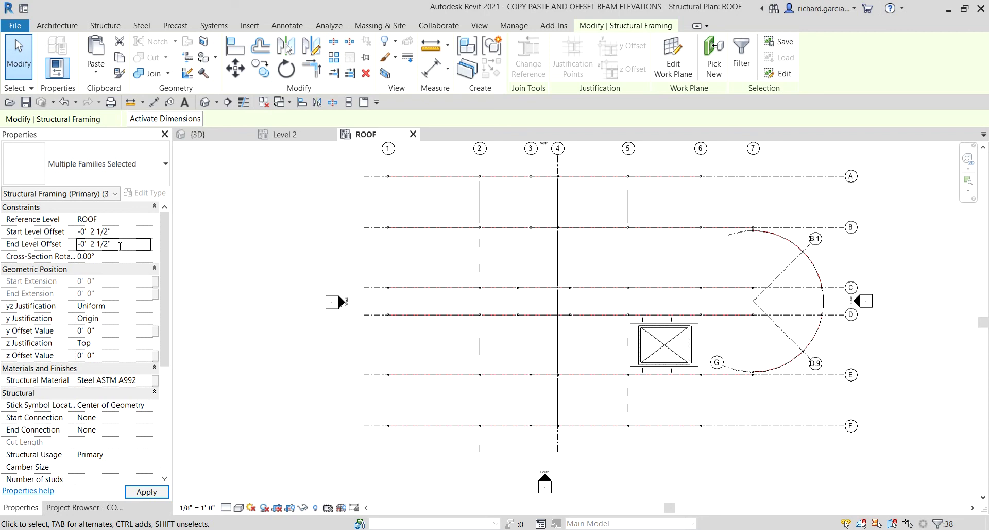
{"action": "left_click", "coordinate": [146, 492]}
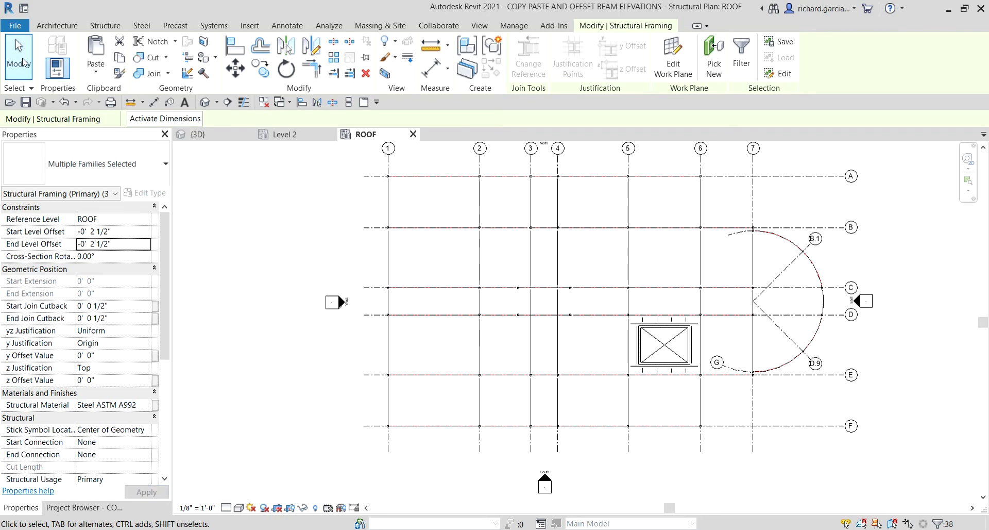
{"action": "left_click", "coordinate": [23, 62]}
Step: In the {3D} view, inspect a column-beam junction, then frame the whole building
{"action": "left_click", "coordinate": [231, 134]}
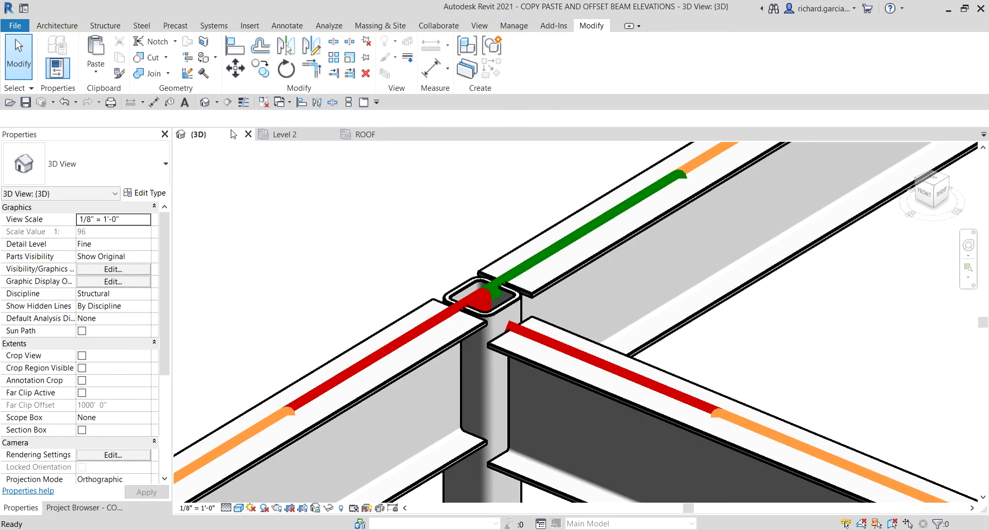
{"action": "scroll", "coordinate": [492, 318], "scroll_direction": "down", "scroll_amount": 3}
{"action": "scroll", "coordinate": [484, 294], "scroll_direction": "up", "scroll_amount": 6}
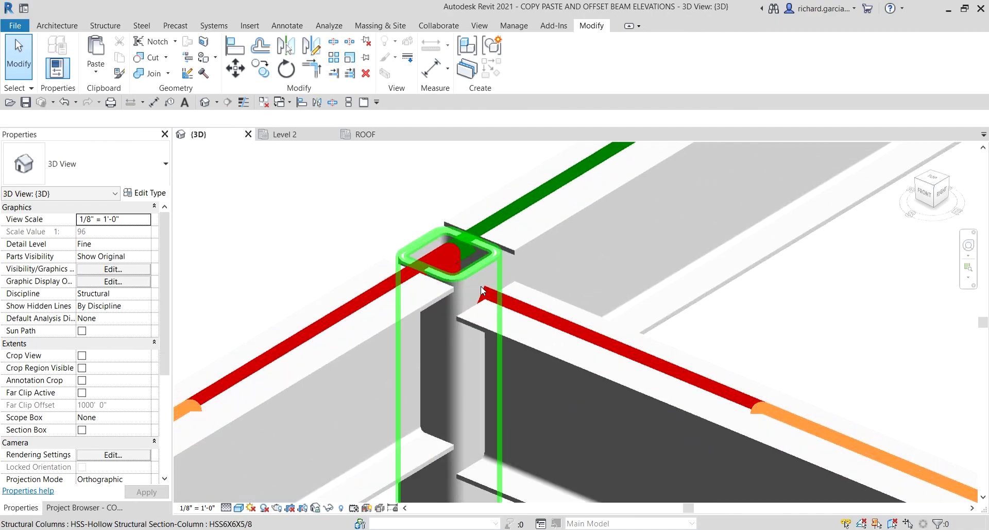
{"action": "scroll", "coordinate": [484, 289], "scroll_direction": "down", "scroll_amount": 8}
{"action": "middle_click_drag", "start_coordinate": [464, 360], "coordinate": [466, 491]}
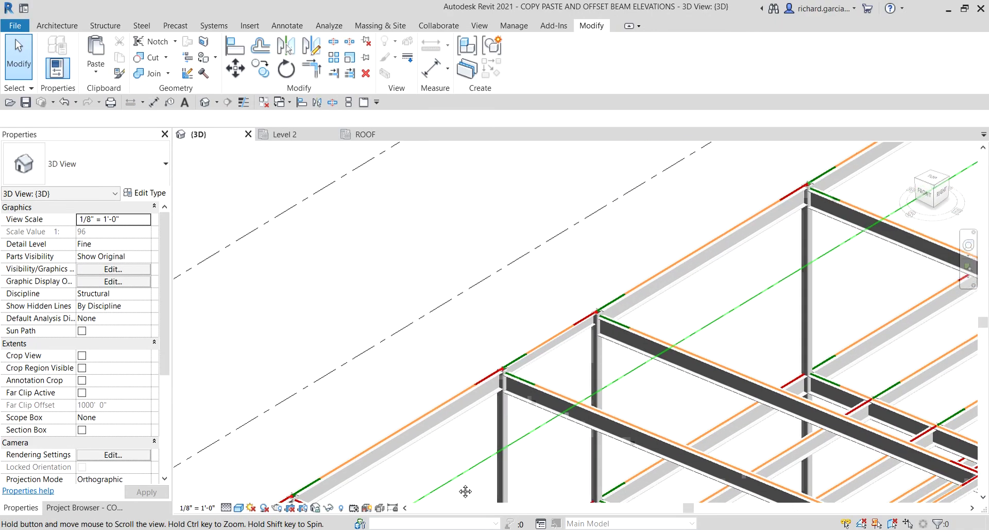
{"action": "scroll", "coordinate": [641, 242], "scroll_direction": "up", "scroll_amount": 6}
{"action": "scroll", "coordinate": [639, 239], "scroll_direction": "down", "scroll_amount": 2}
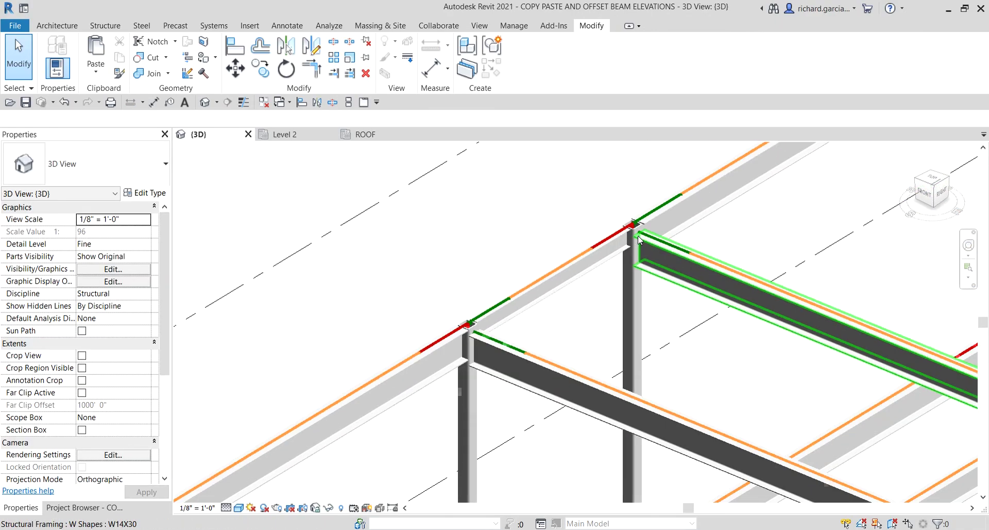
{"action": "scroll", "coordinate": [639, 238], "scroll_direction": "down", "scroll_amount": 10}
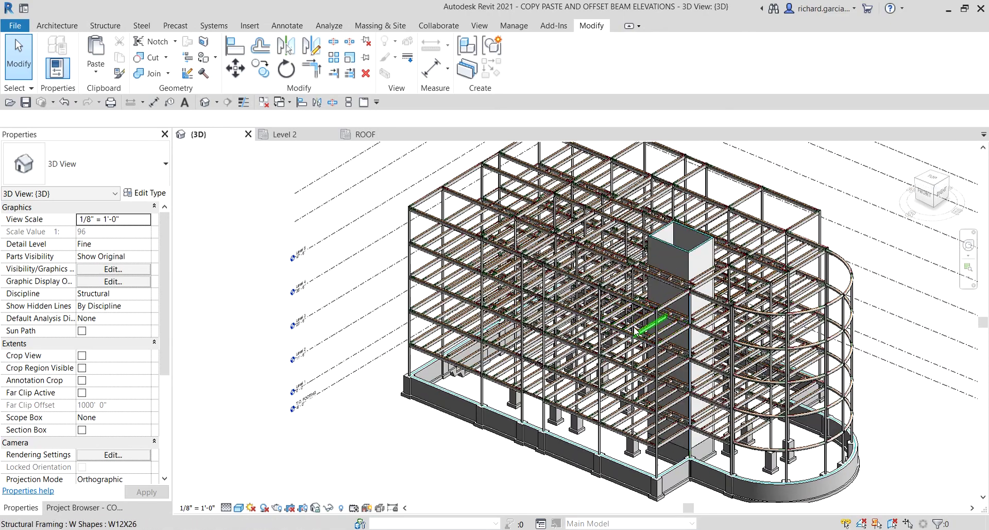
{"action": "middle_click_drag", "start_coordinate": [636, 330], "coordinate": [562, 347]}
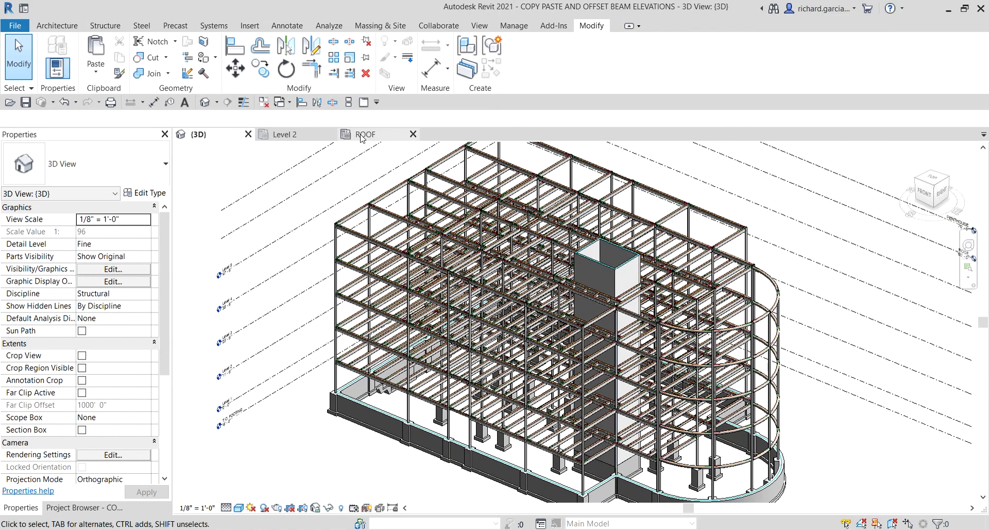